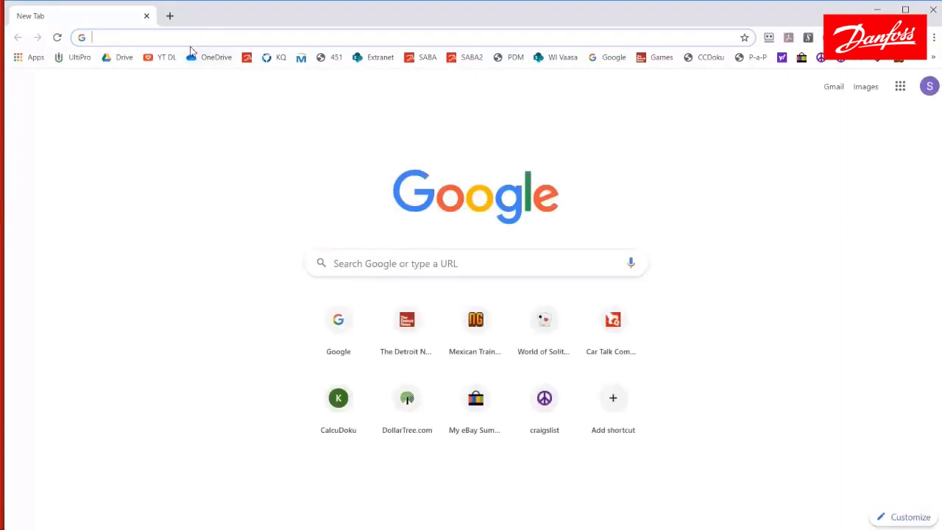
On danfoss.com, go to Service and support > Downloads, filter to Drives, and open MyDrive Suite.
click(200, 36)
text(da)
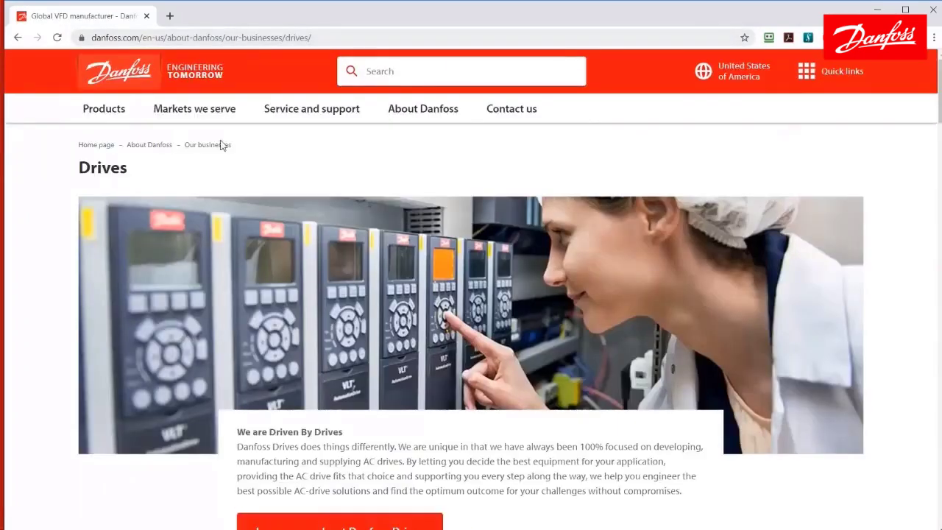
click(310, 114)
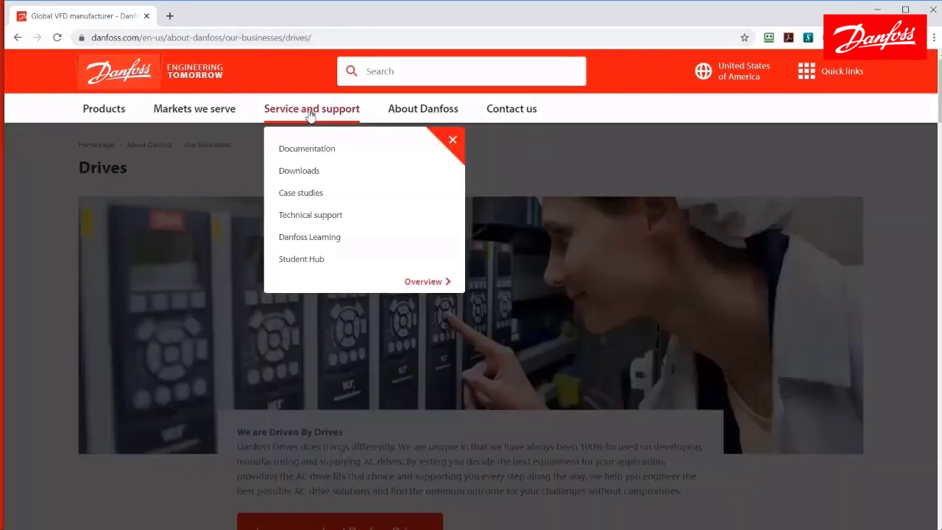
click(326, 177)
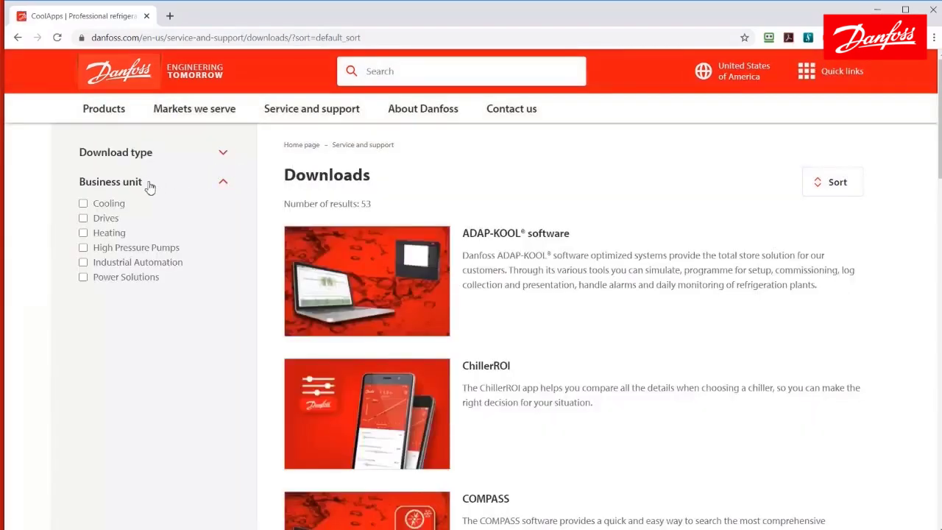
click(83, 219)
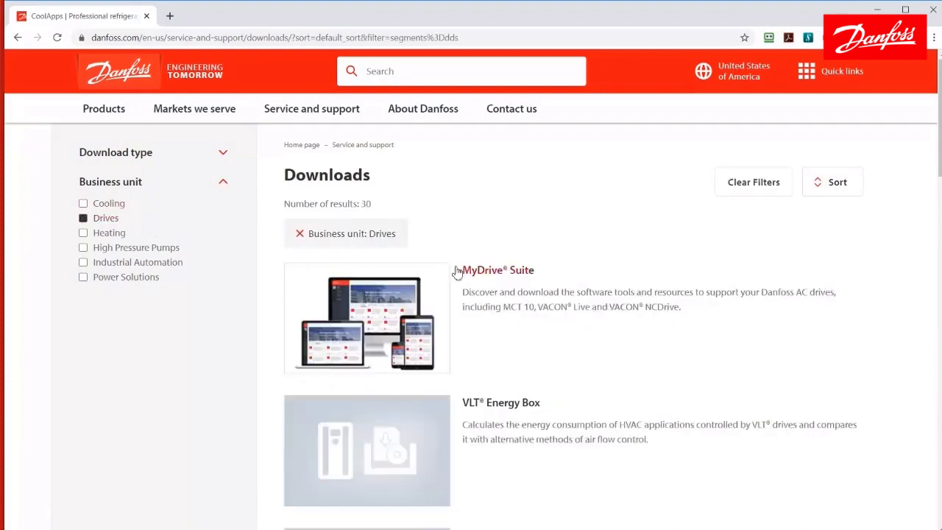
click(513, 271)
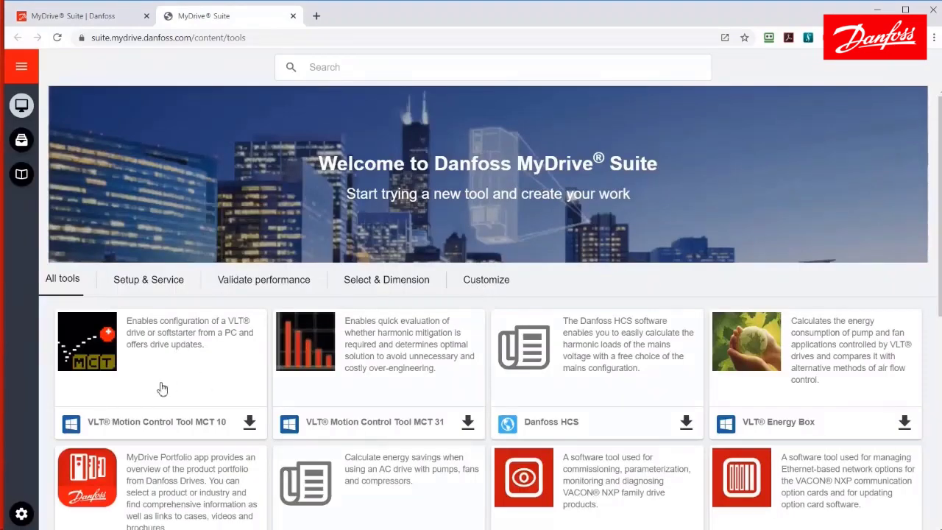
Open the VLT Motion Control Tool MCT 10 details and highlight its CD keycode.
click(177, 334)
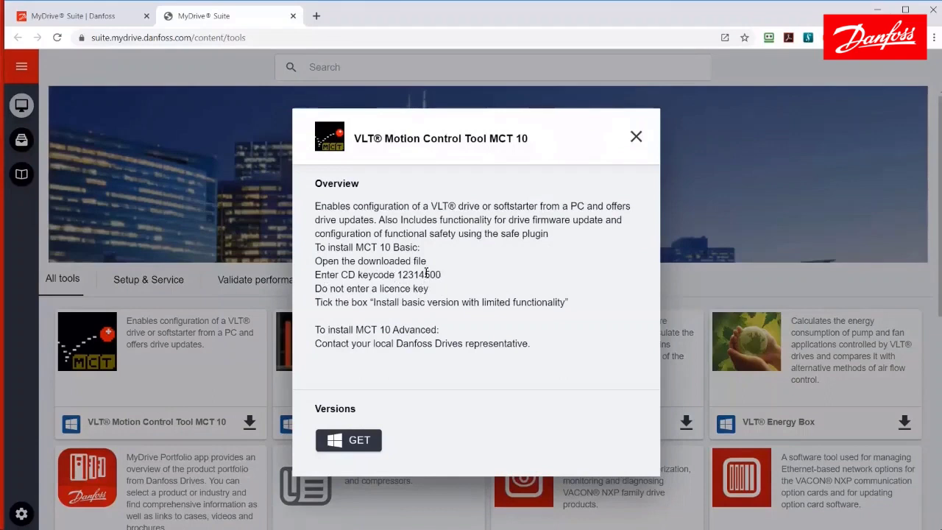
drag(436, 275, 389, 274)
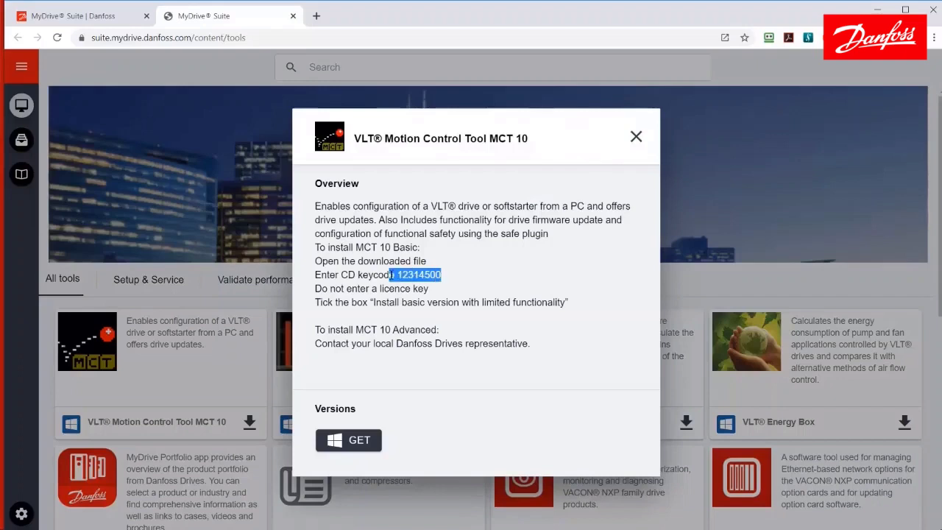
click(473, 336)
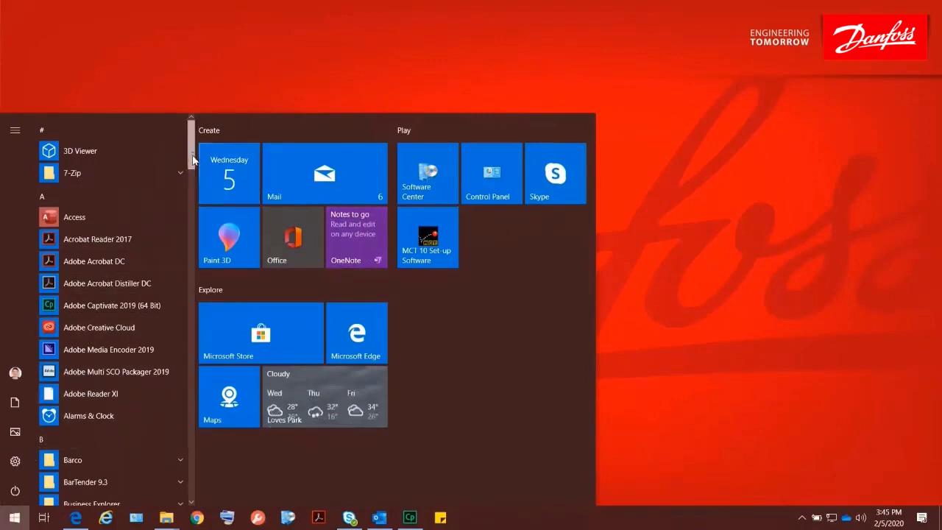
Scroll the Start menu to the Danfoss Drives folder and expand it to reach MCT 10.
scroll(193, 181, down, 4)
scroll(199, 188, down, 5)
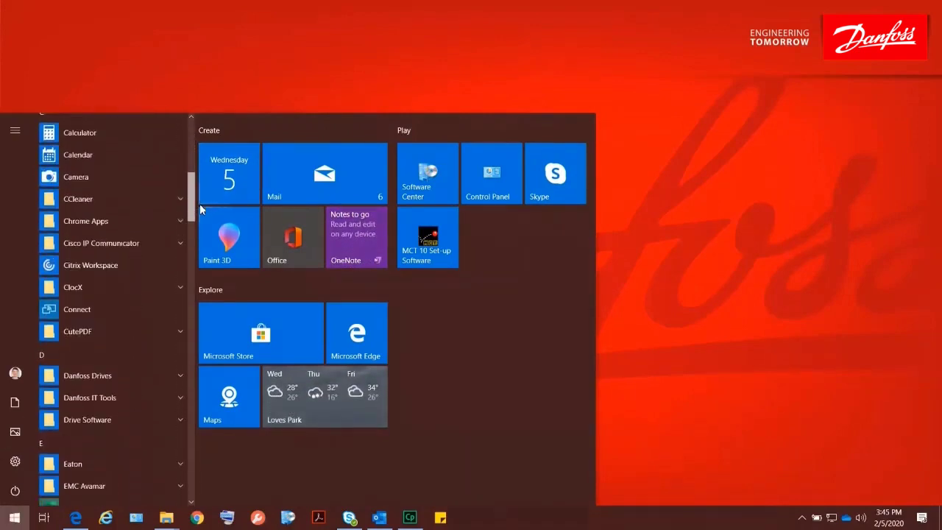
click(165, 335)
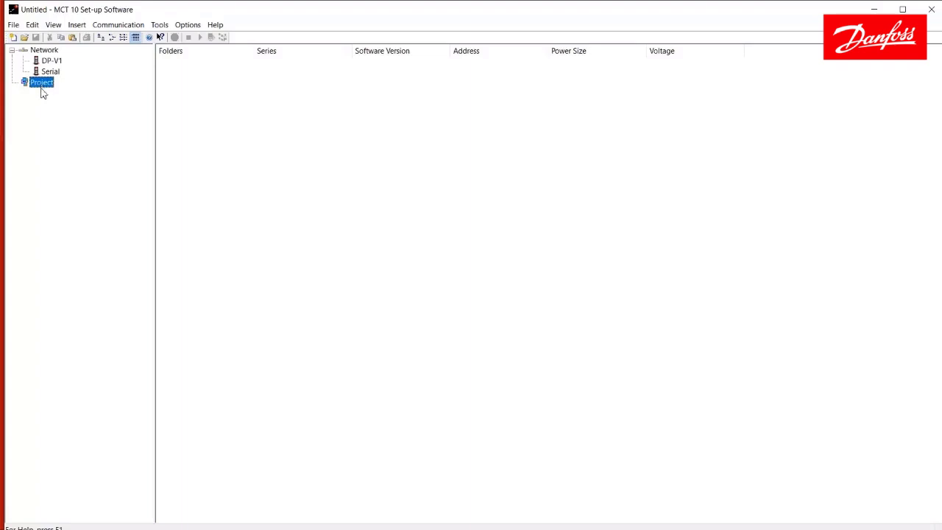
With the drive connected by USB, refresh the empty pane so USB 1 appears under Network.
click(464, 269)
Expand USB 1 and select the FC-202 1.10kW (P1K1) drive to view its information.
click(23, 82)
click(81, 93)
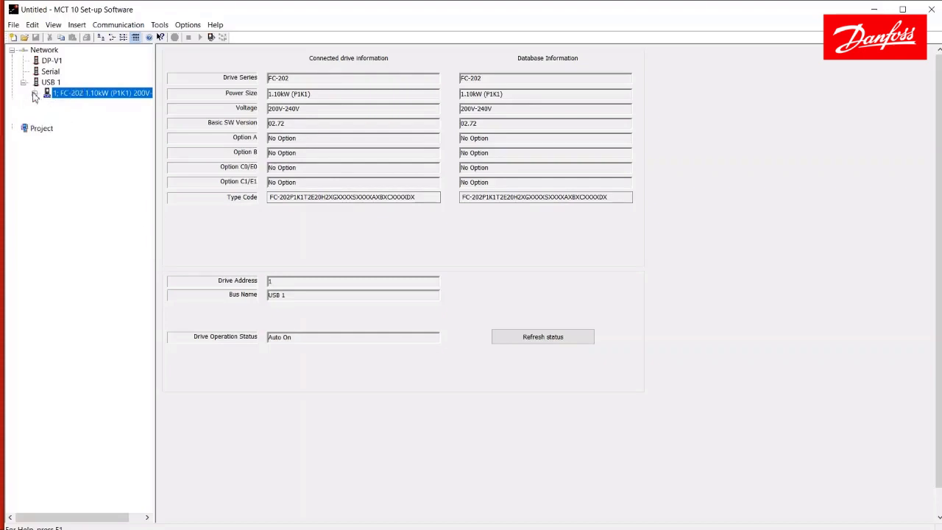
Load the FC-202 drive's All Parameters table, scroll it, and expand groups 0-** through 43-**.
click(35, 93)
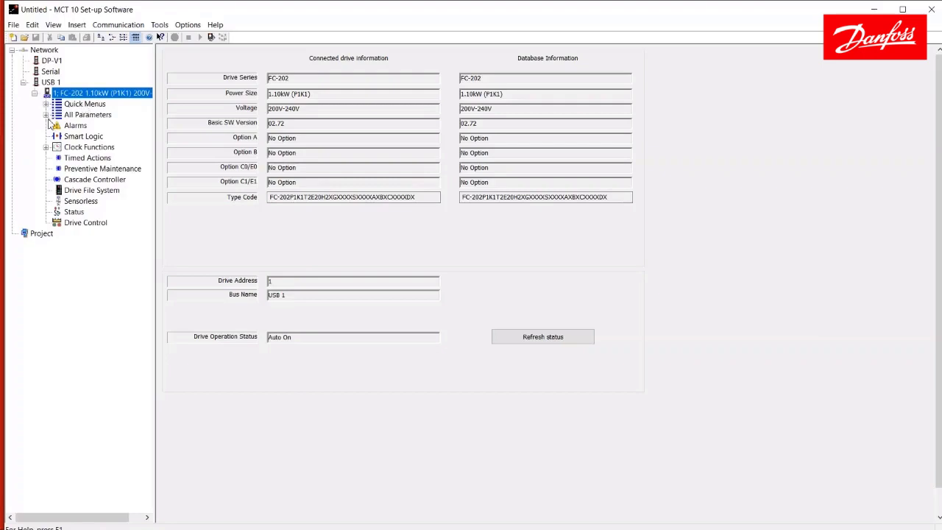
click(86, 116)
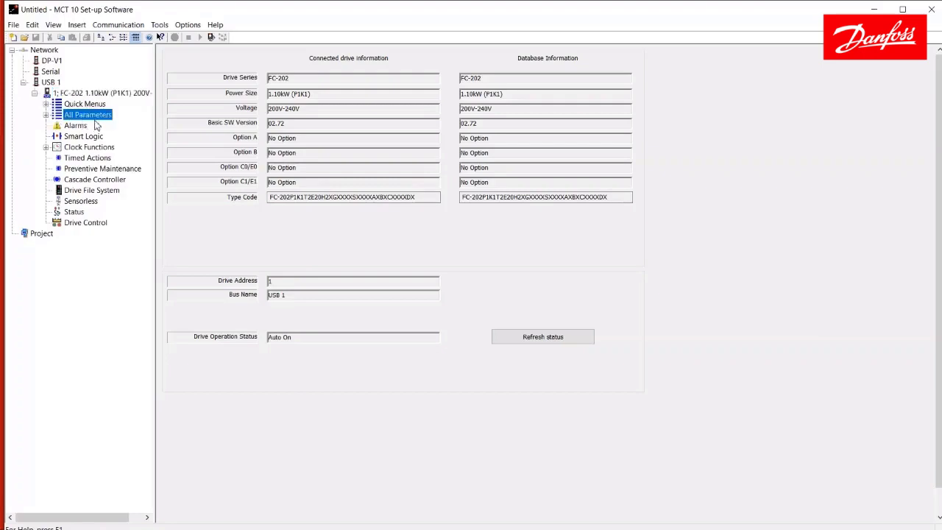
click(84, 115)
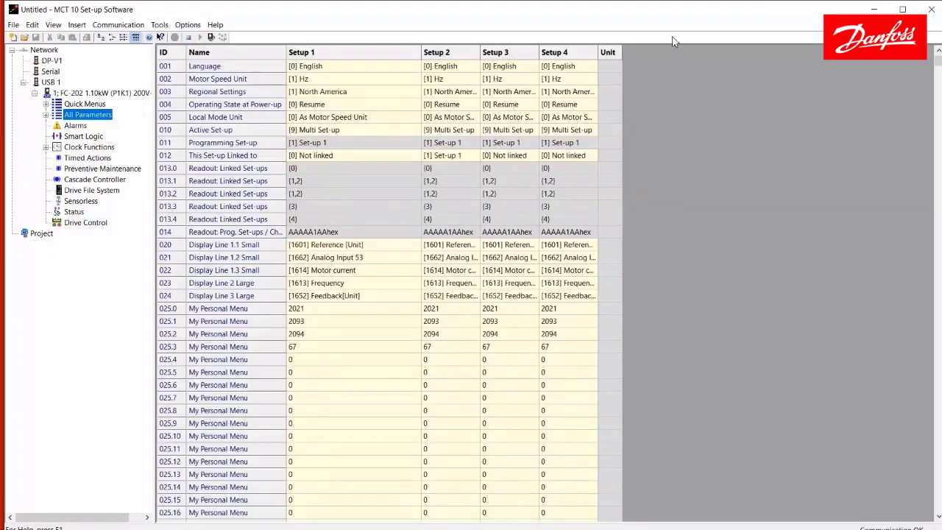
drag(938, 63, 925, 469)
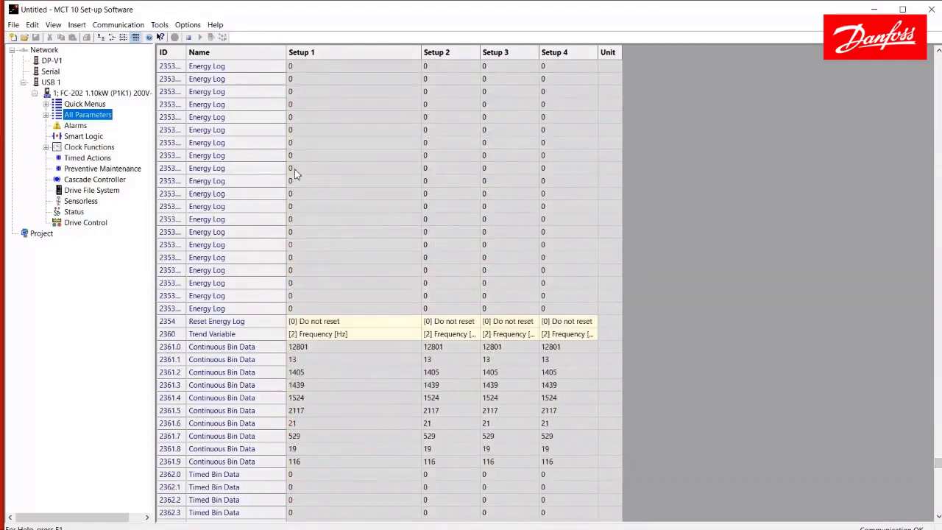
click(46, 115)
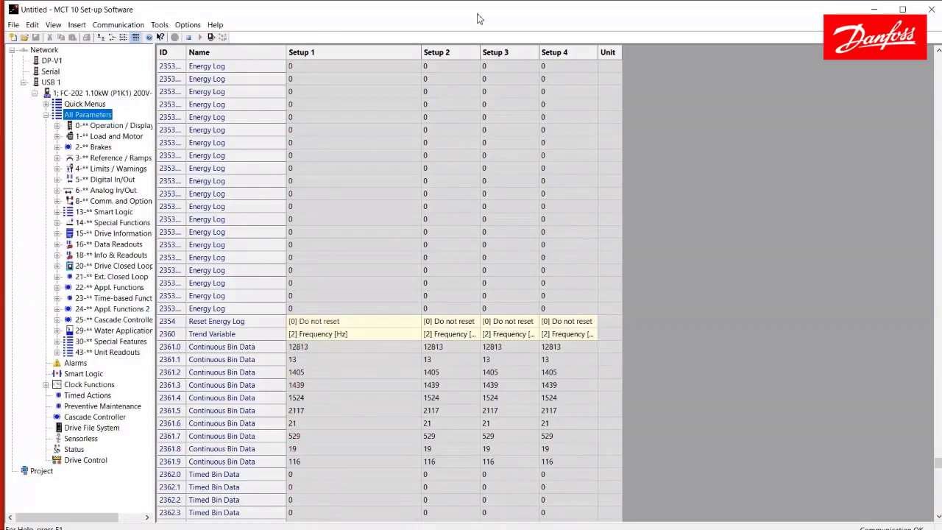
Expand 1- Load and Motor, widen the tree, and filter to 1-2* Motor Data (120–129).
click(112, 139)
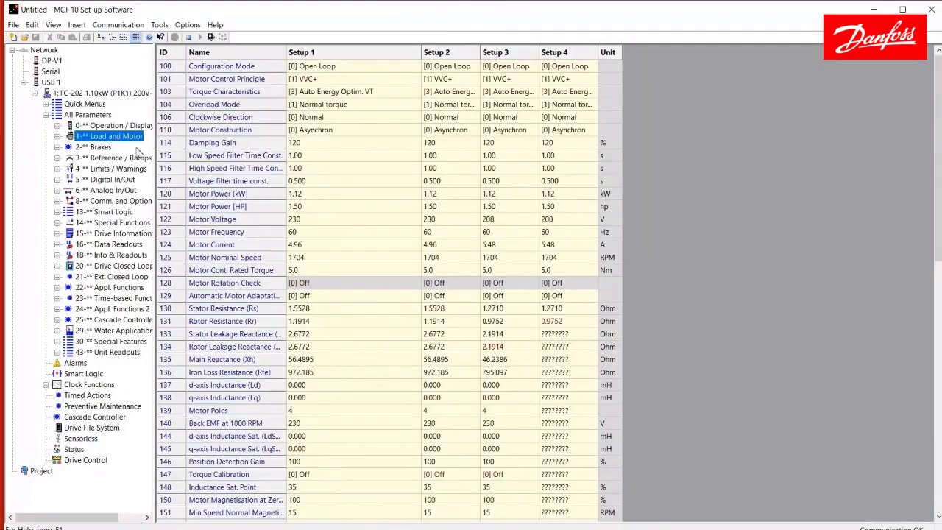
drag(937, 79, 894, 70)
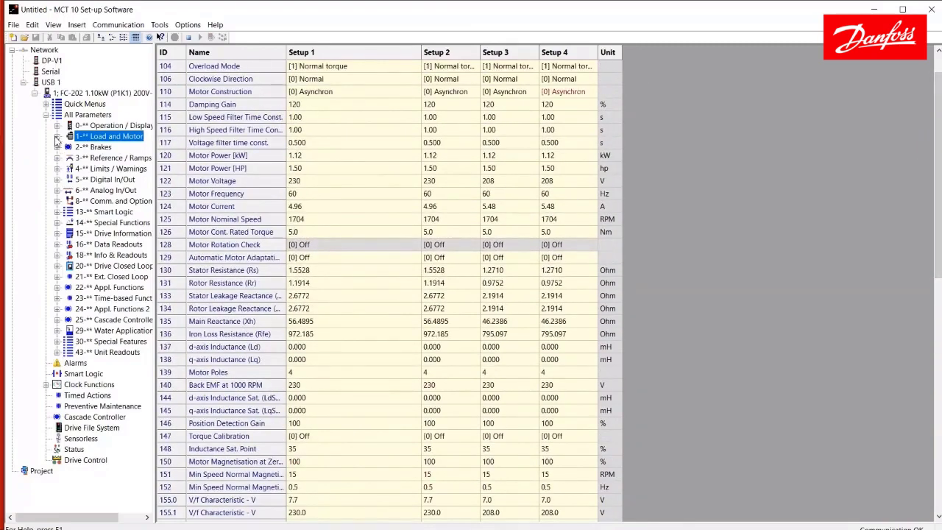
click(57, 137)
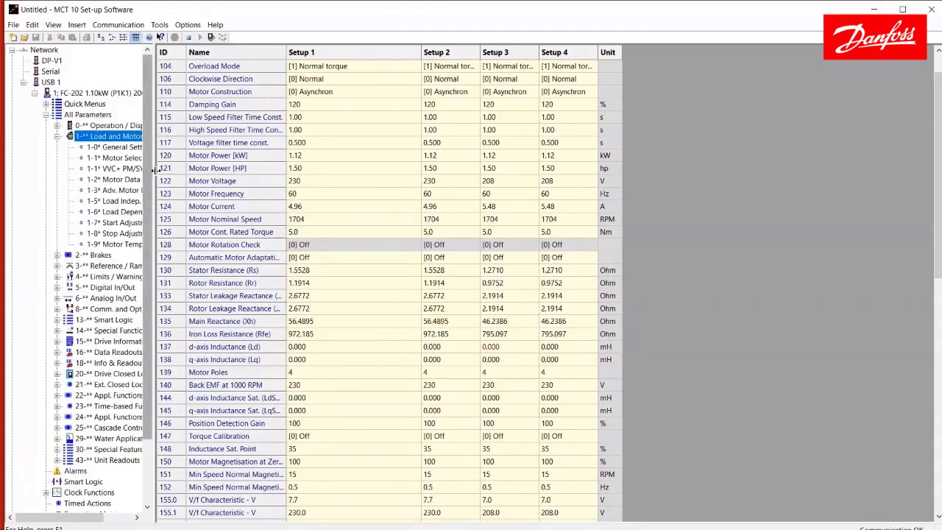
drag(156, 170, 236, 173)
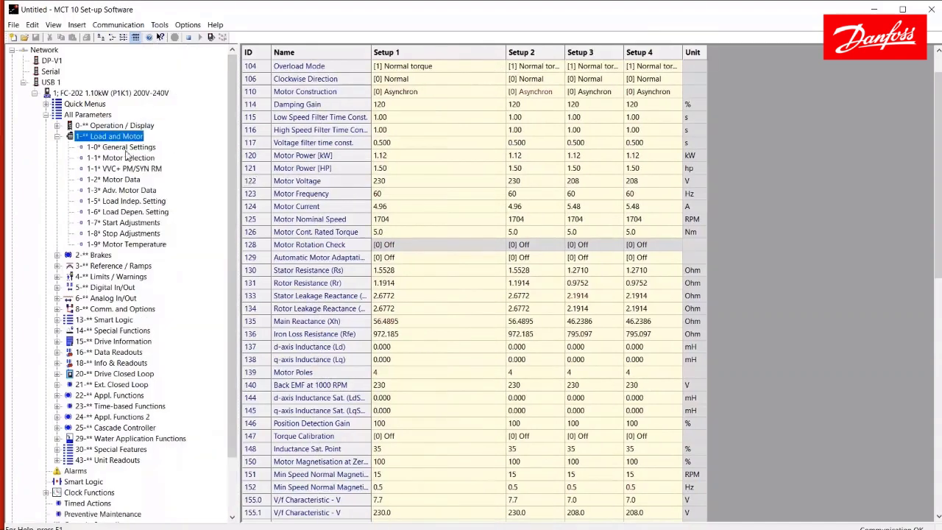
click(112, 180)
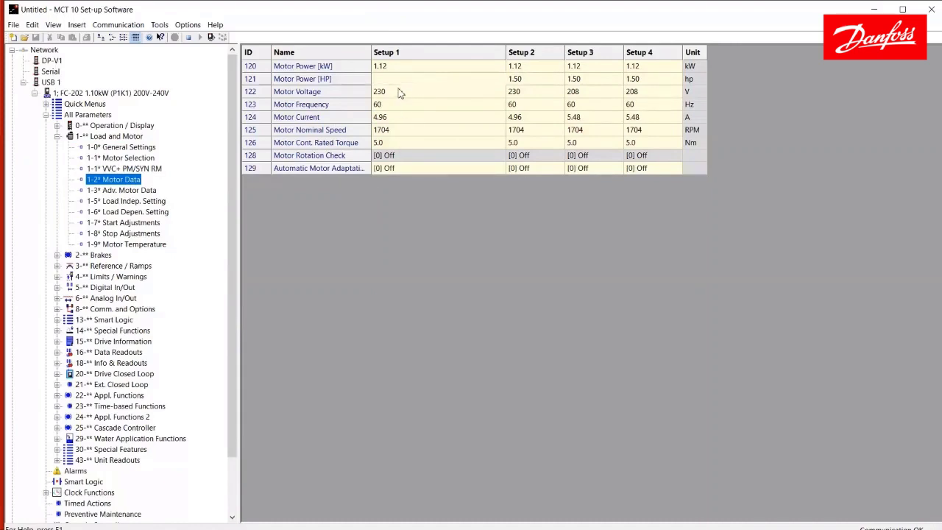
Change the live drive's Setup 1 Motor Voltage from 230 V to 220 V.
click(399, 92)
double_click(399, 92)
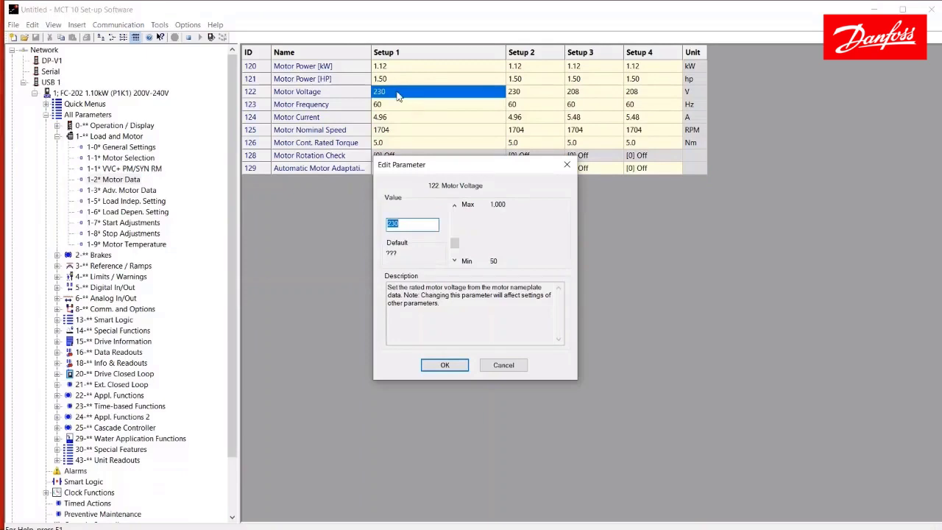
text(220)
key(Return)
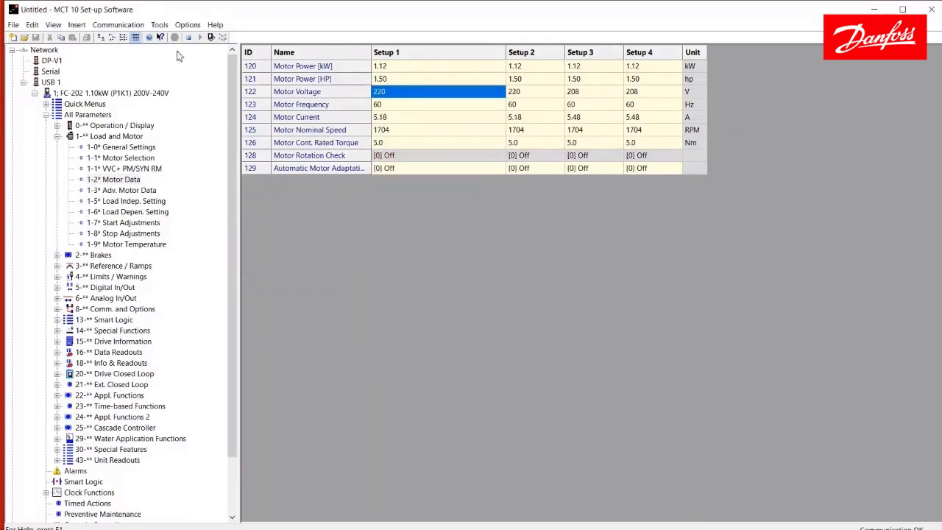
click(57, 137)
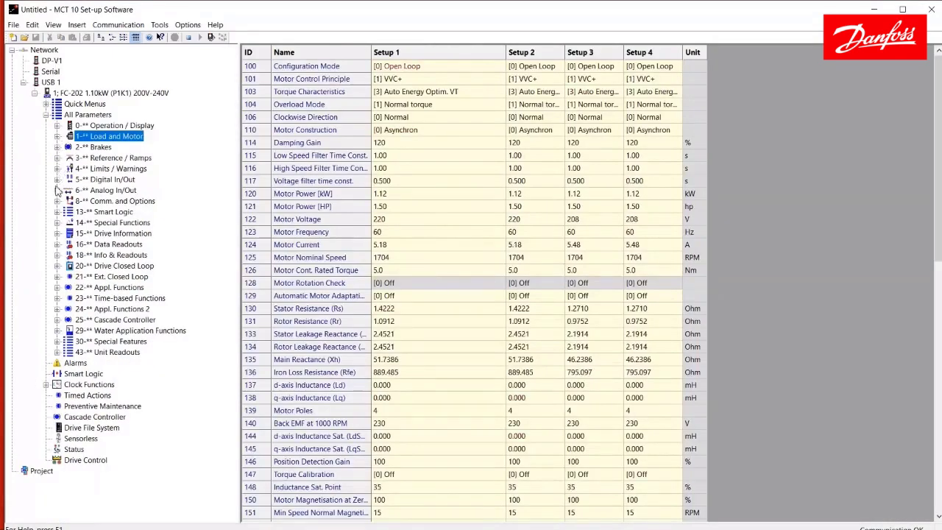
Show 16-6* Inputs & Outputs readouts under 16- Data Readouts and select Analog Input 54.
click(57, 245)
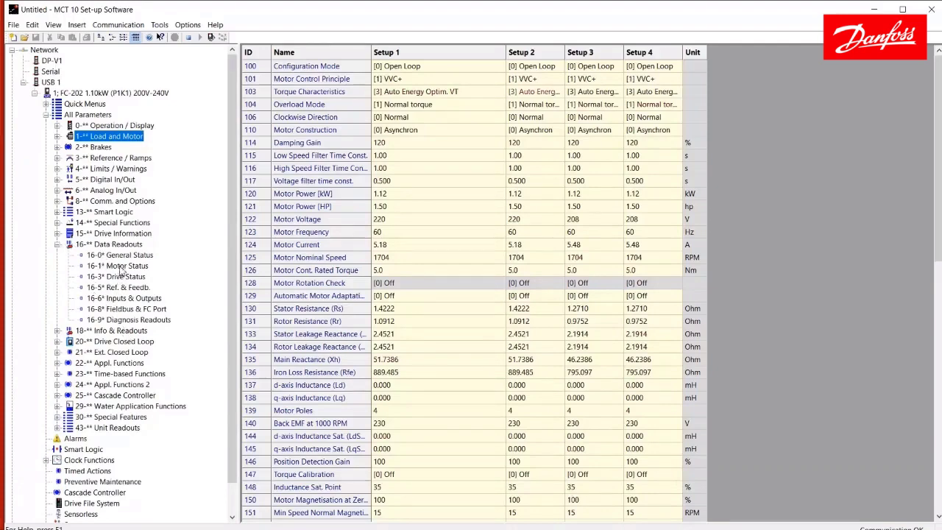
click(134, 299)
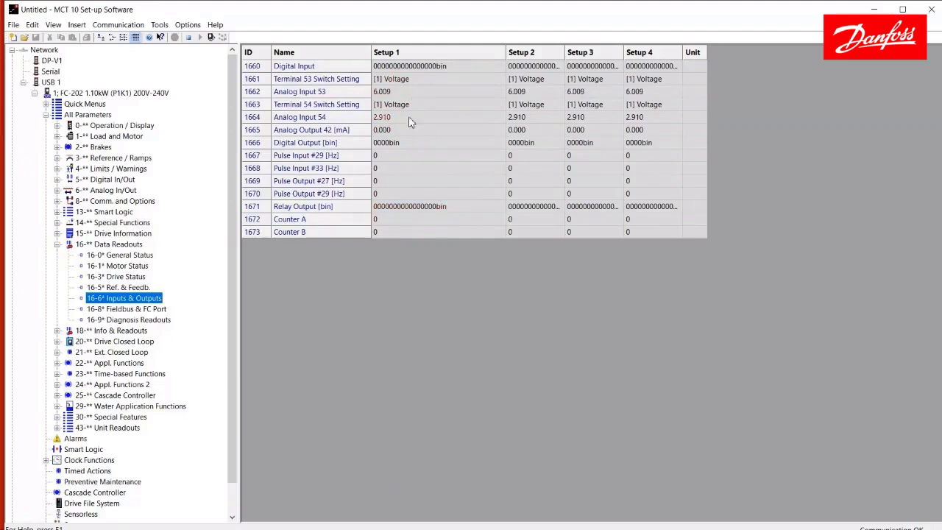
click(411, 121)
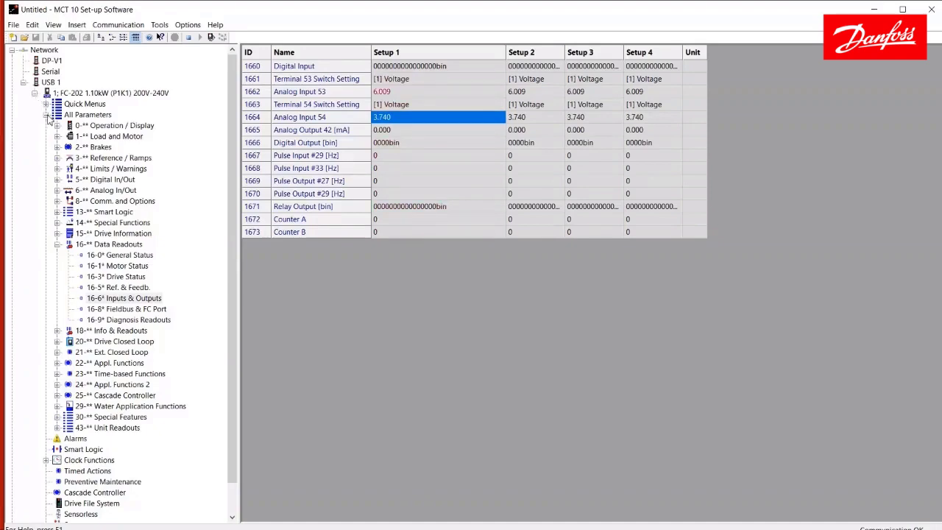
Collapse All Parameters to list every parameter, starting at 001 Language set to English.
click(45, 116)
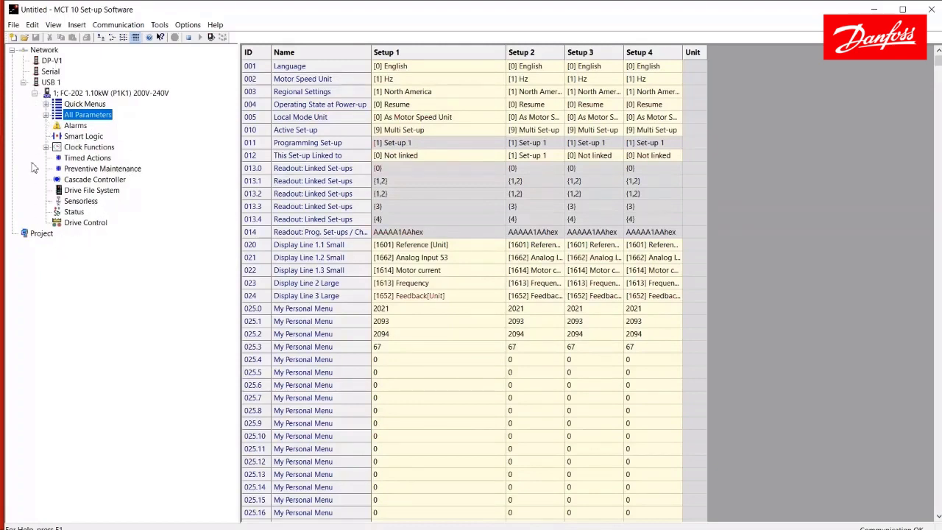
Show the drive's Alarms view: no alarms or warnings, and four Fault Log entries.
click(72, 126)
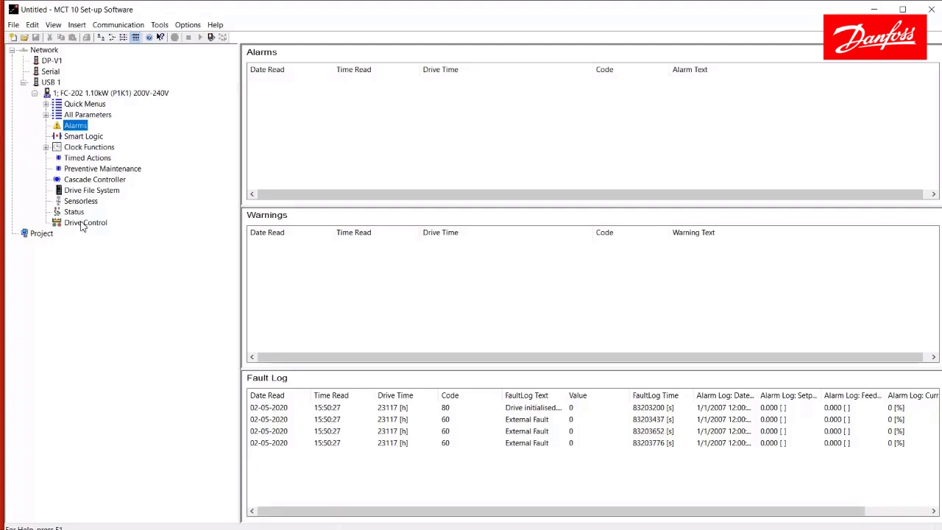
Open the drive's Drive Control page with its warning, disclaimer and control parameter grid.
click(83, 222)
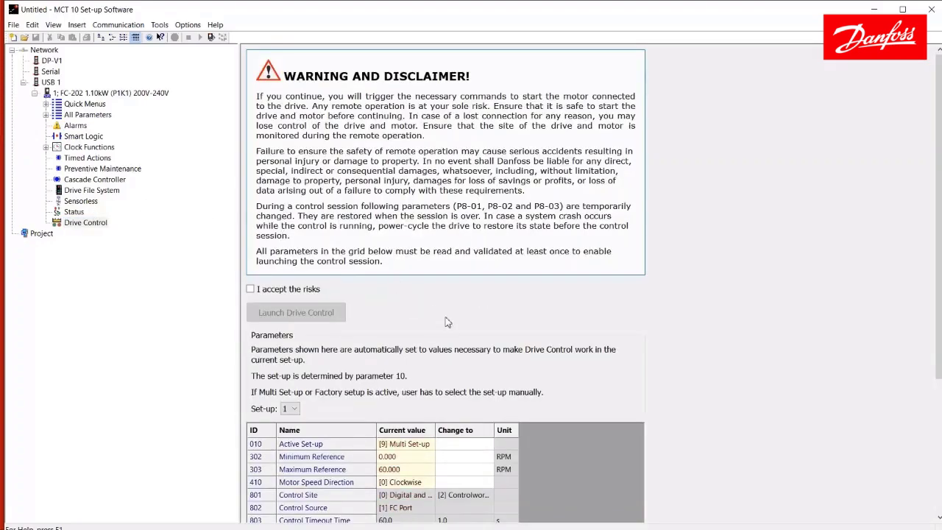
Collapse the FC-202 drive under USB 1 and show the empty Project folder.
click(34, 93)
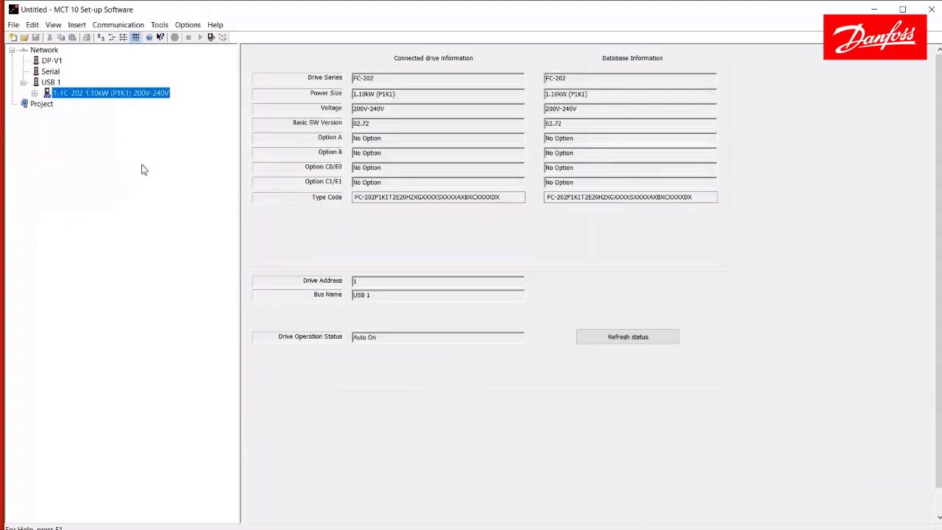
click(26, 107)
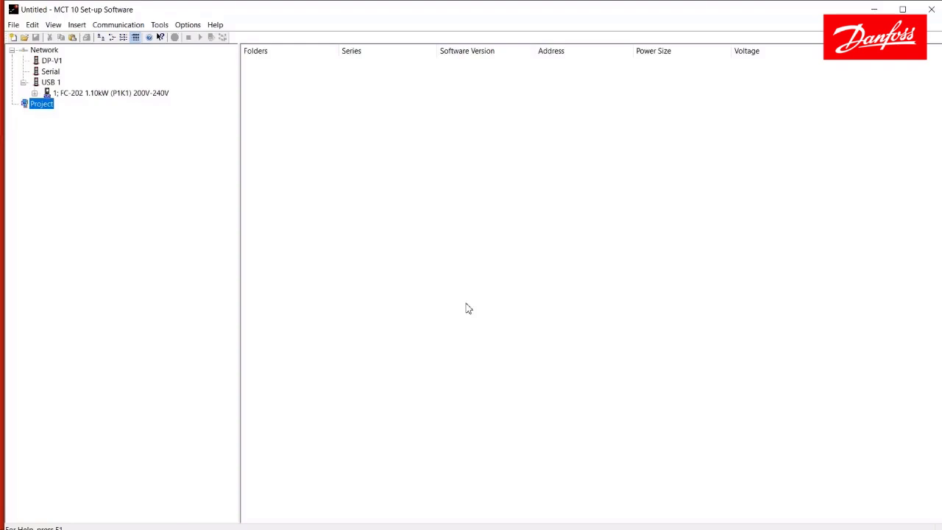
Copy the connected FC-202 1.10kW drive from USB 1 into the Project, reading all its settings.
click(97, 94)
drag(97, 93, 38, 109)
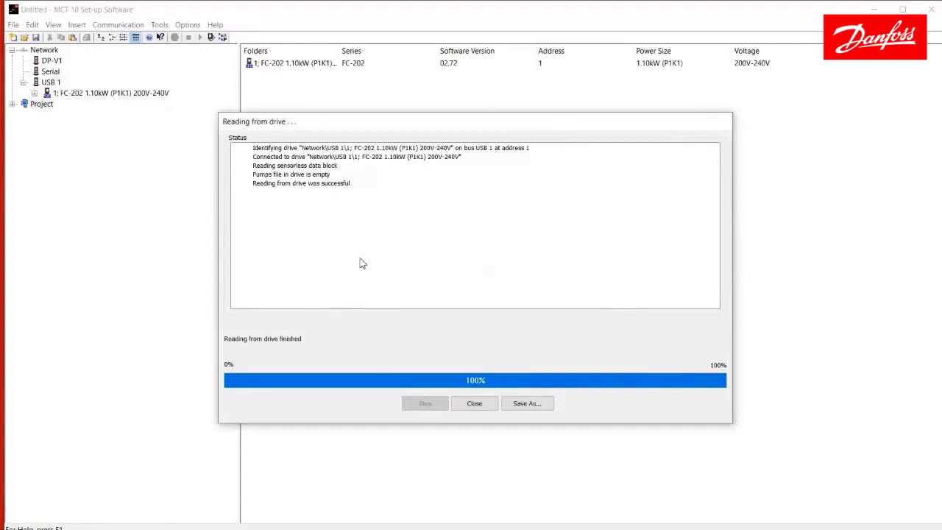
Close the read report and browse the project drive to 5-1* Digital Inputs (510–519).
click(474, 405)
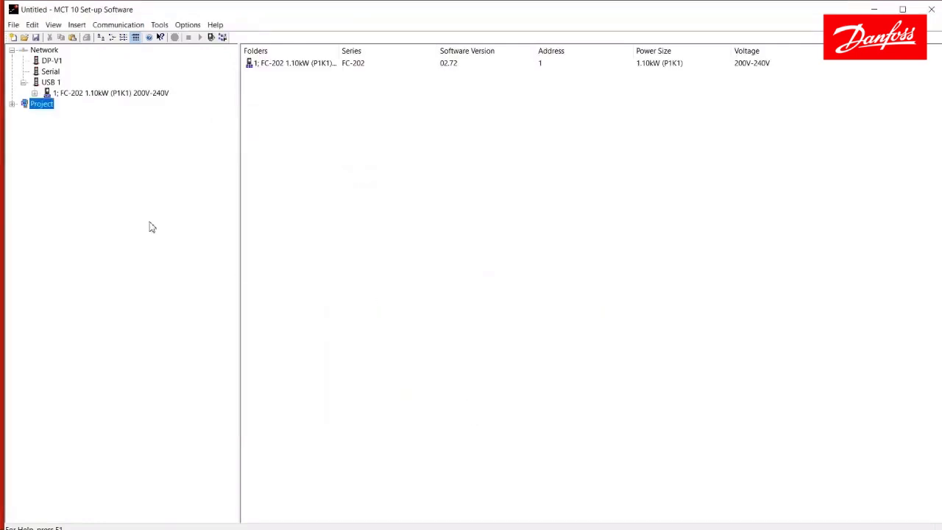
click(12, 104)
click(81, 117)
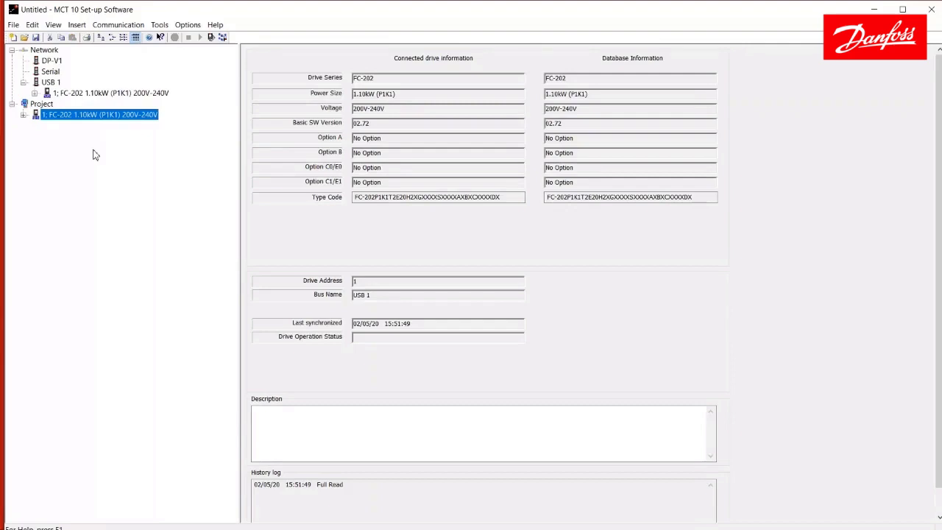
click(23, 116)
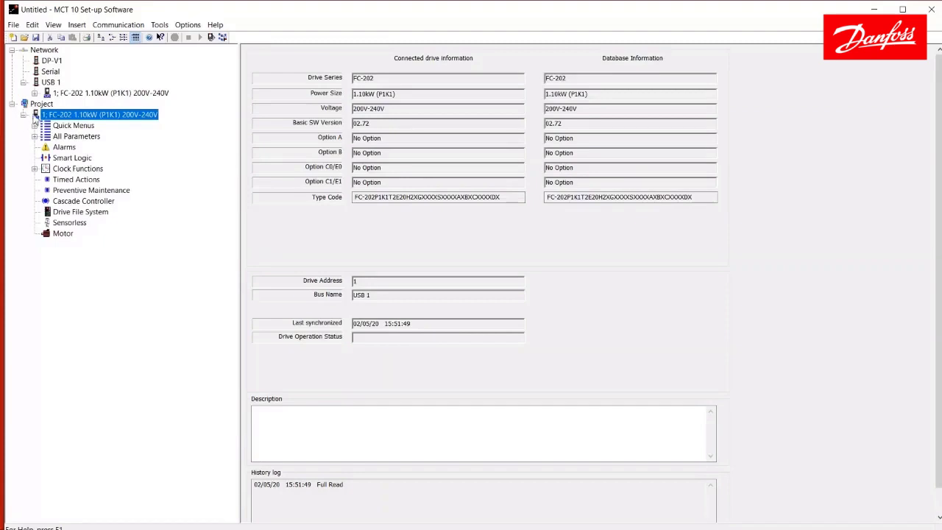
click(35, 136)
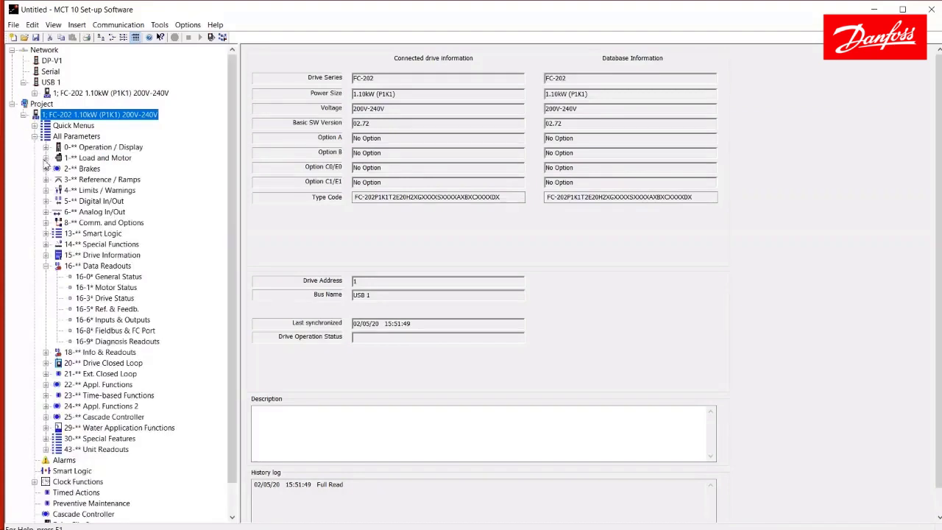
click(46, 201)
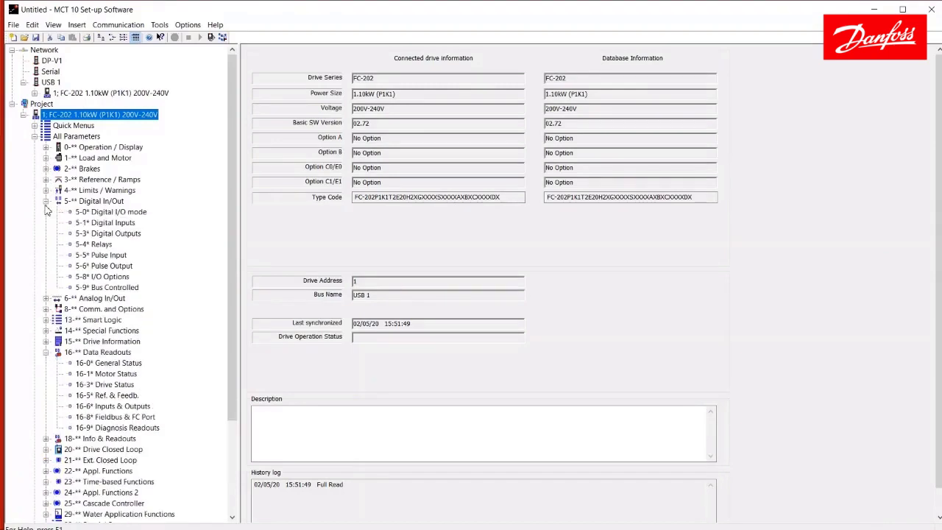
click(95, 225)
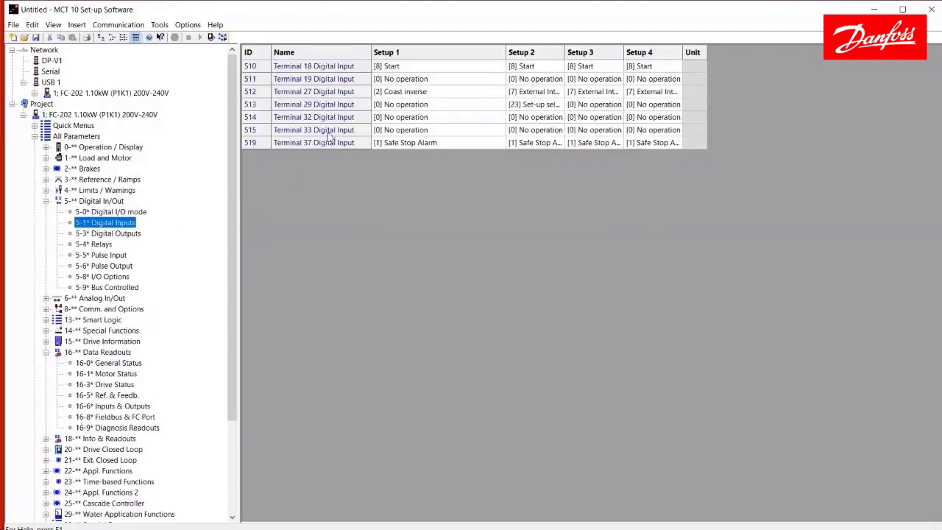
Change parameter 511 Terminal 19 Digital Input, Setup 1, from No operation to [10] Reversing.
double_click(425, 81)
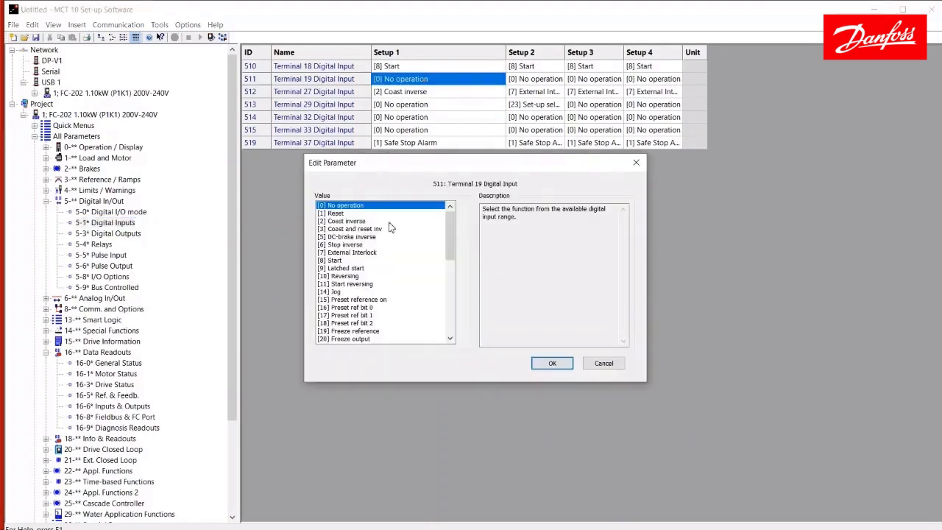
mouse_move(451, 227)
mouse_down()
mouse_move(506, 301)
mouse_move(458, 217)
mouse_move(513, 257)
mouse_move(515, 309)
mouse_move(458, 214)
mouse_up()
drag(450, 220, 447, 252)
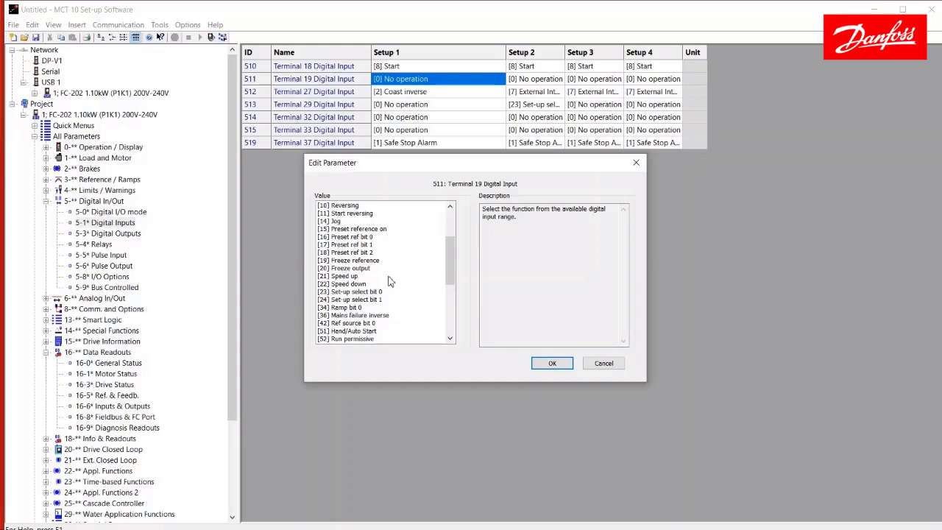
scroll(390, 281, up, 3)
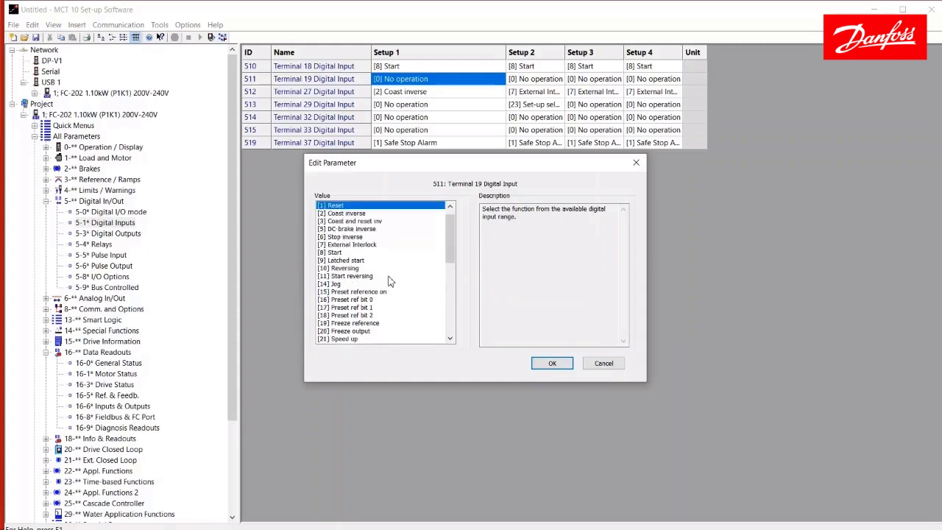
click(389, 270)
key(Return)
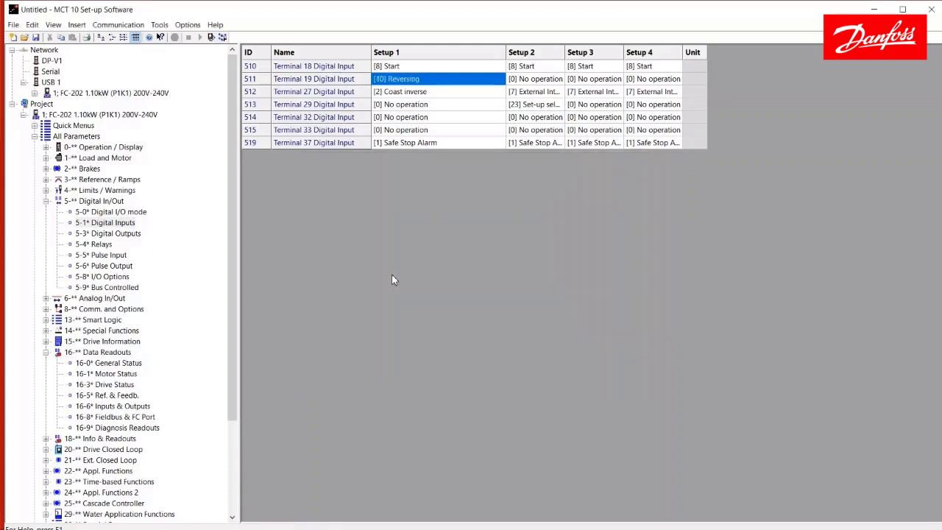
Save the project under the new name TEST SETUP.ssp.
click(45, 201)
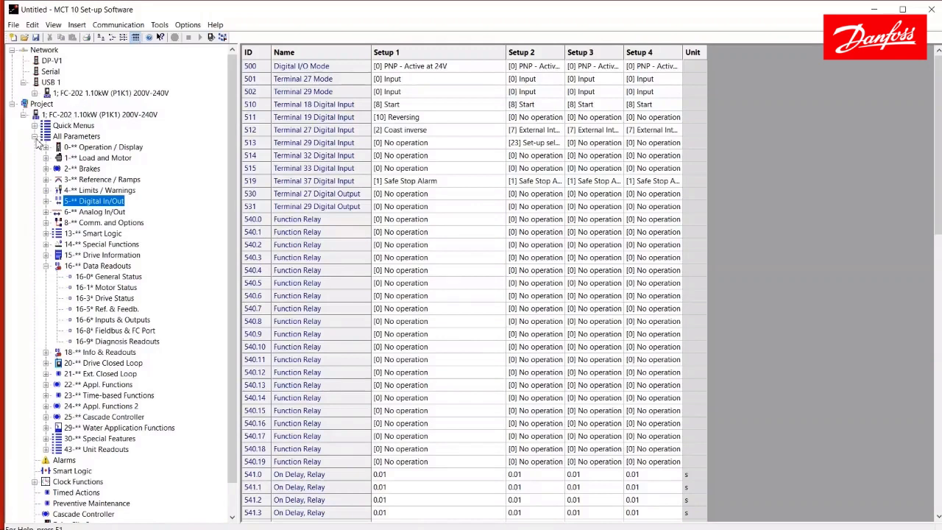
click(46, 201)
click(16, 26)
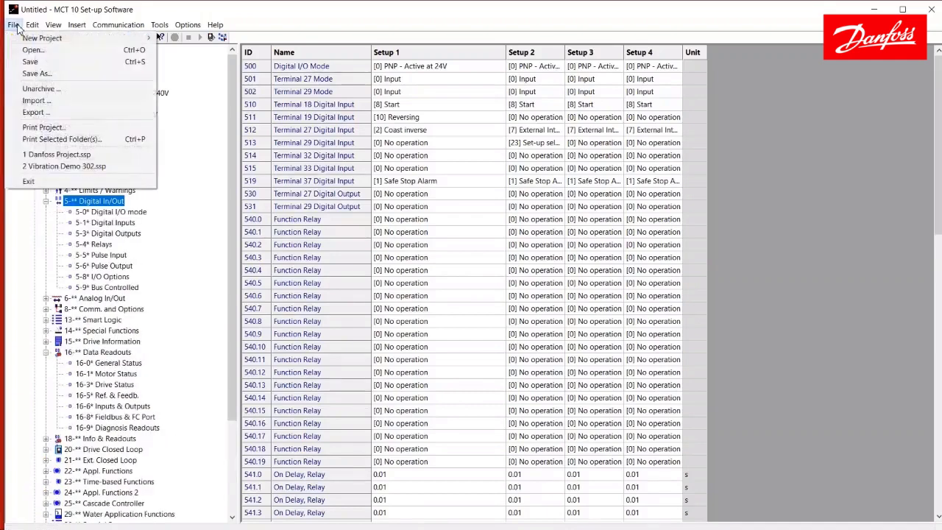
click(41, 74)
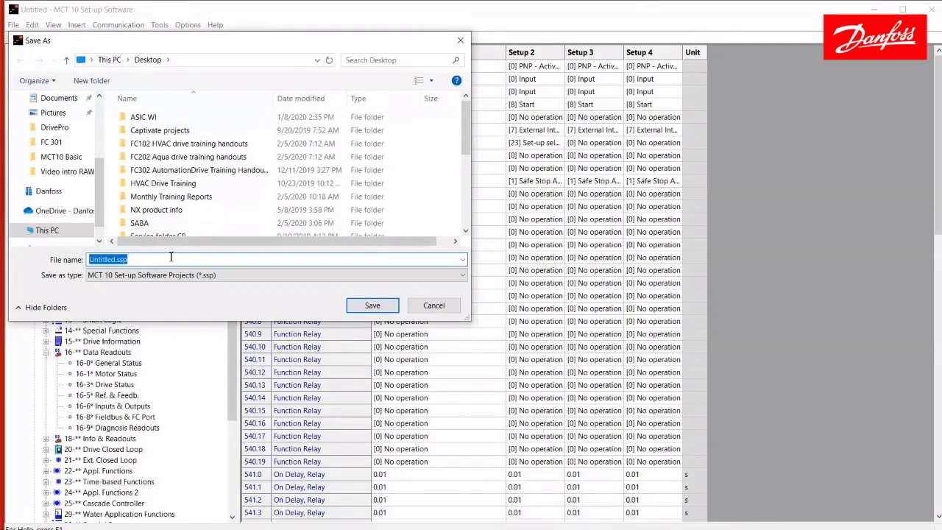
text(TEST SETUP)
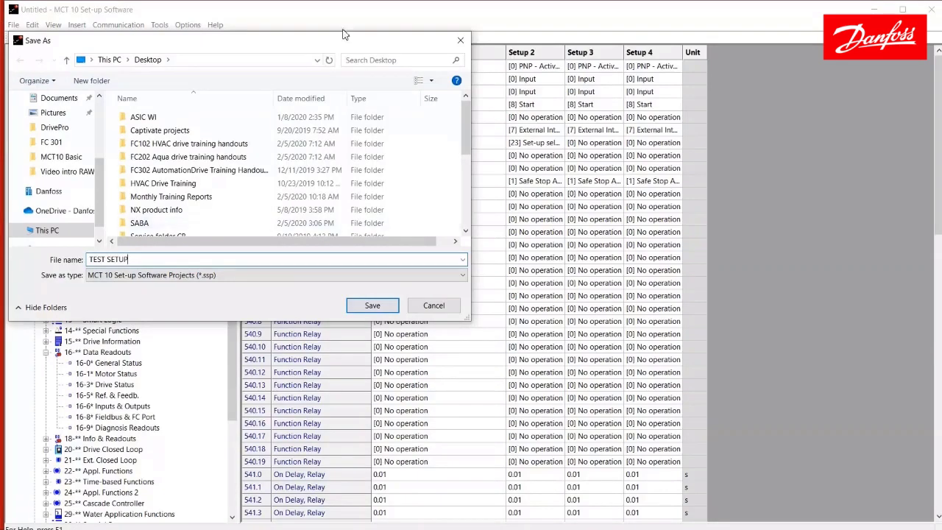
click(373, 306)
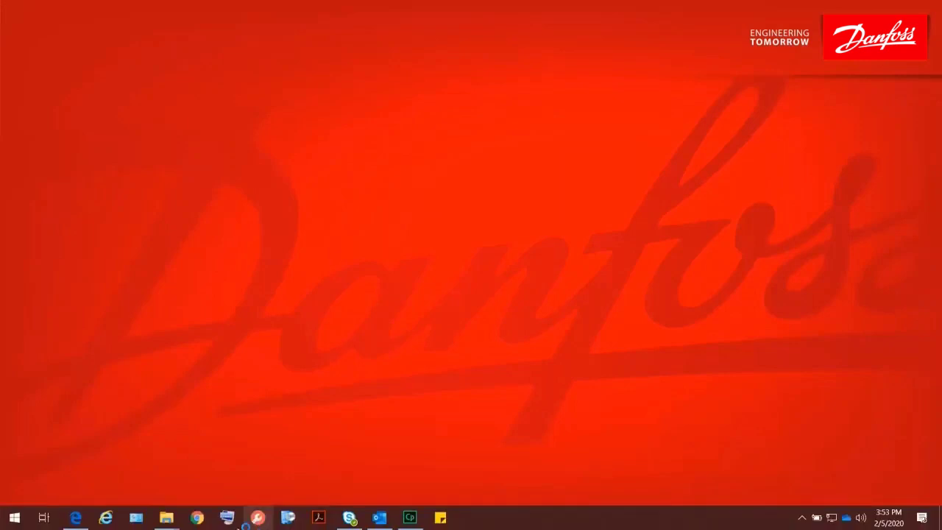
Reopen TEST SETUP.ssp from File Explorer's Recent files so it loads in MCT 10.
middle_click(158, 527)
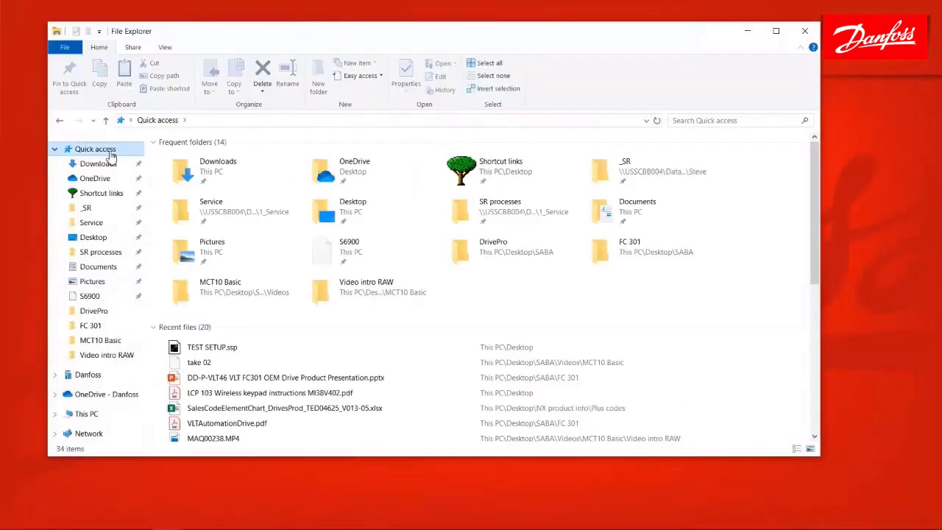
click(249, 351)
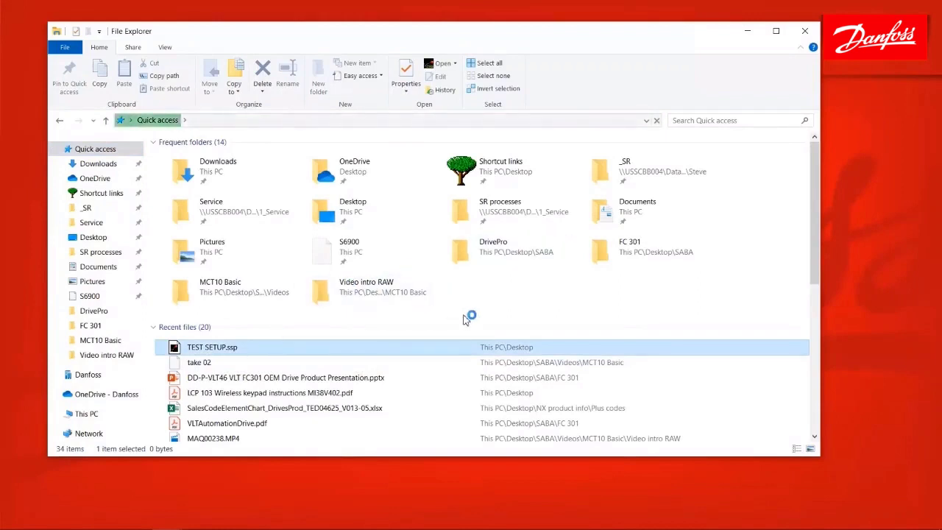
key(Return)
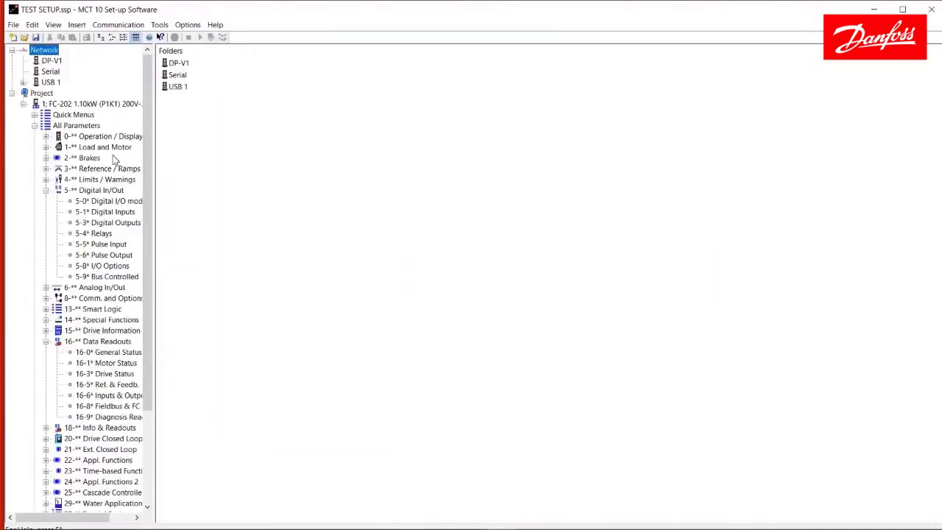
Check Terminal 19 Setup 1 reads Reversing, then collapse the parameter groups and FC-202 project node.
click(107, 213)
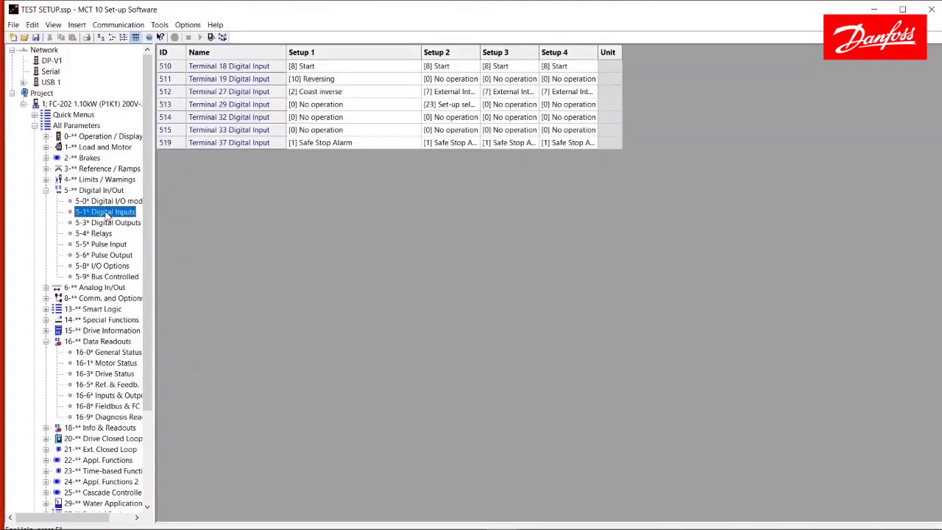
click(353, 81)
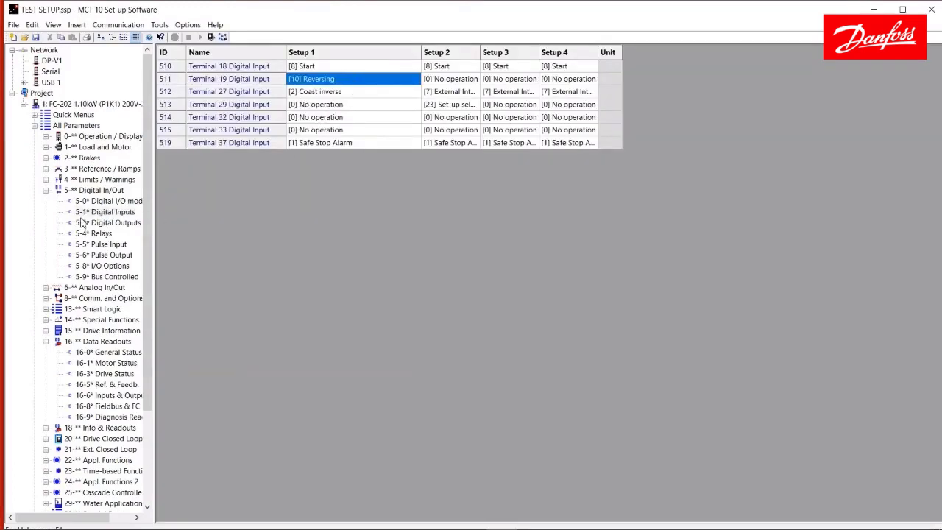
click(47, 191)
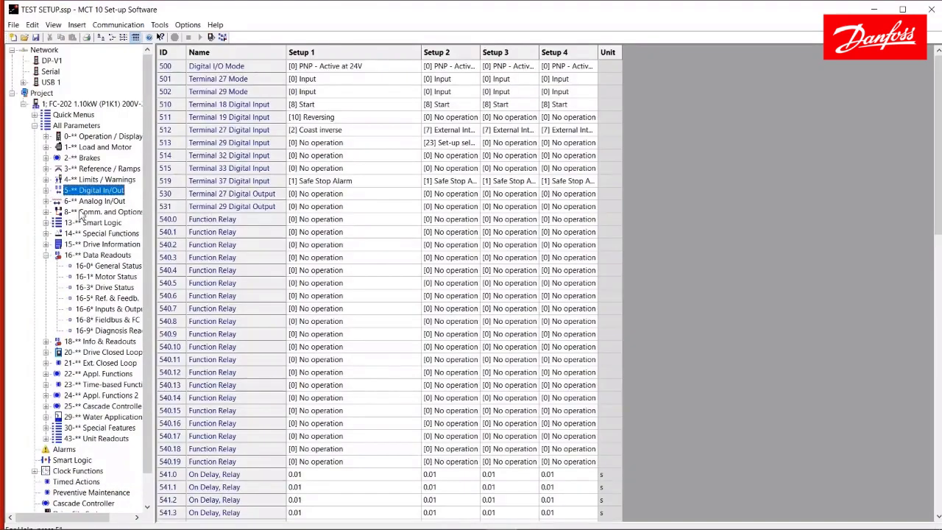
click(45, 254)
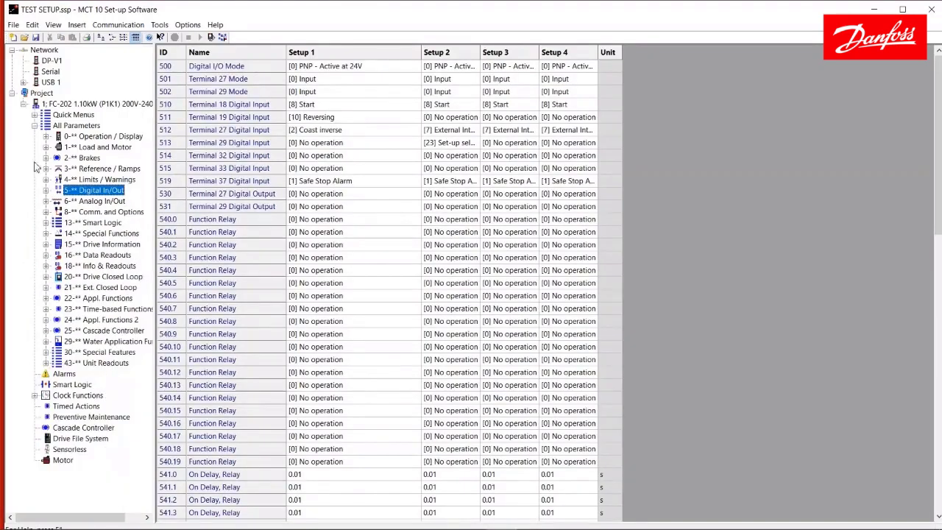
click(34, 130)
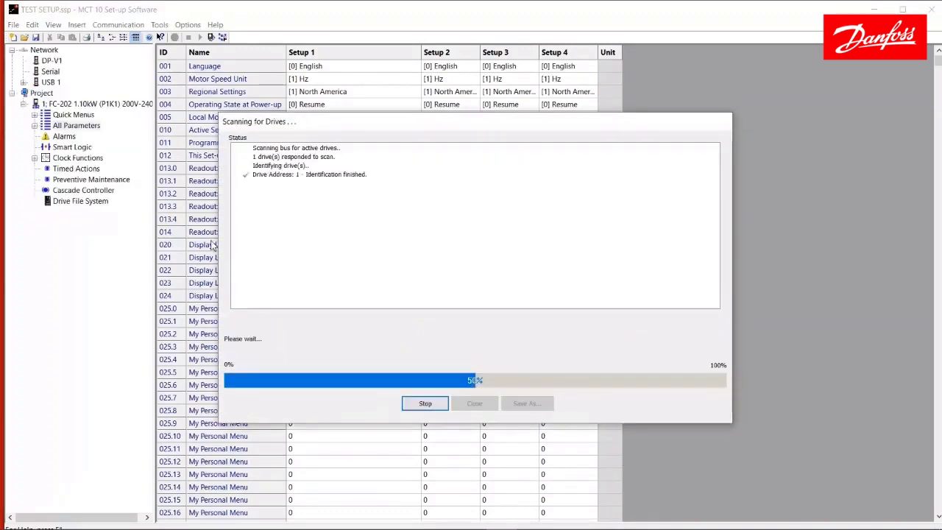
click(24, 104)
Copy the live FC-202 drive from USB 1 into the Project as Copy (1).
click(24, 82)
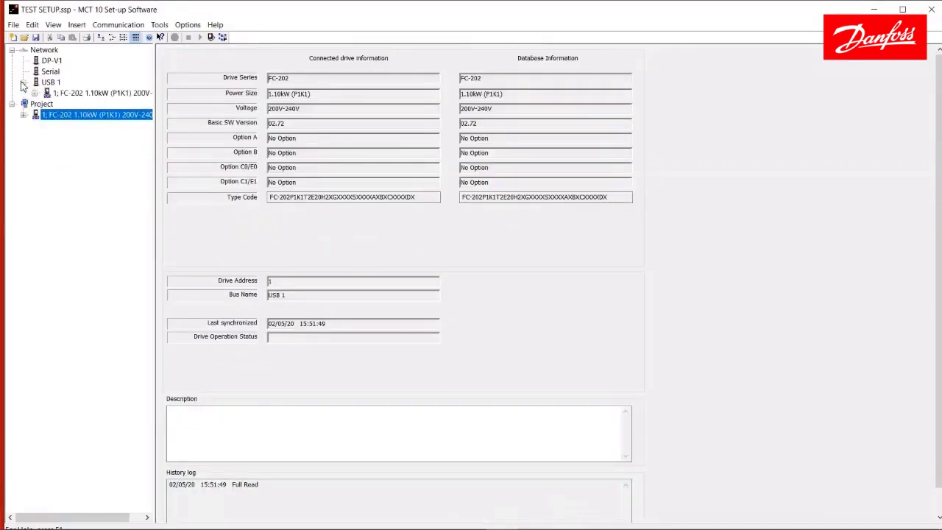
click(74, 93)
click(44, 105)
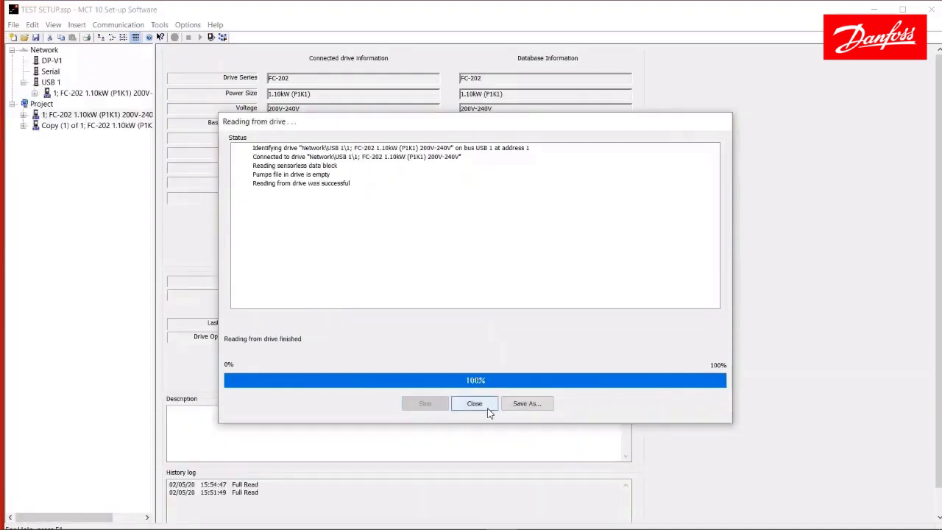
Close the read report, widen the project tree, and rename the first drive to VFD #1.
click(478, 406)
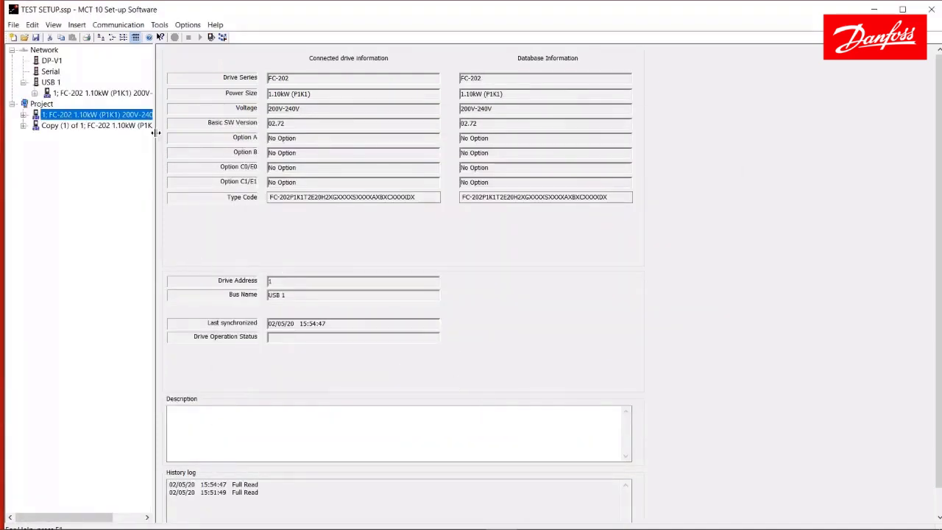
drag(157, 126, 213, 114)
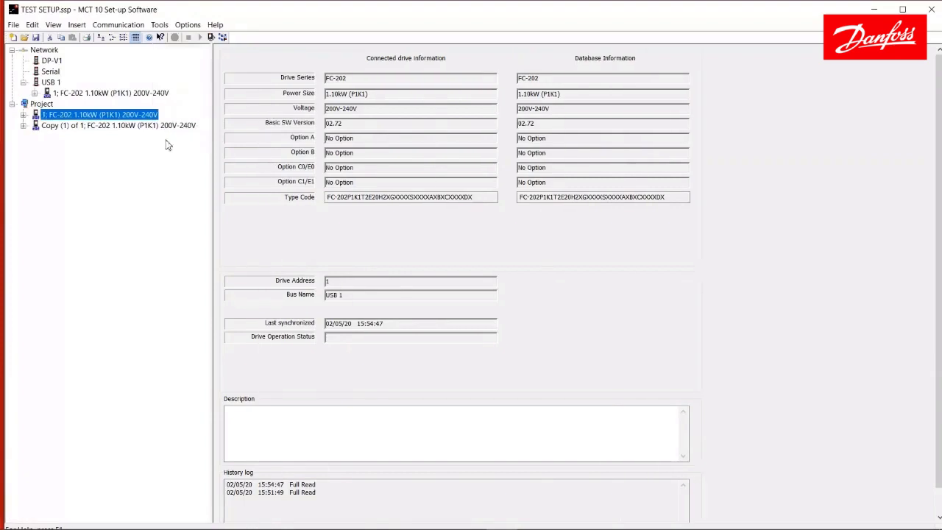
right_click(84, 116)
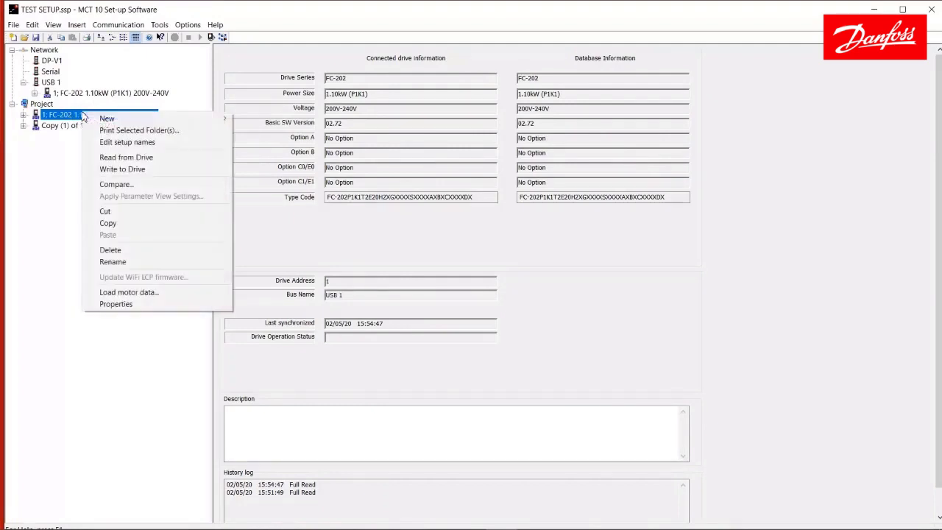
click(112, 263)
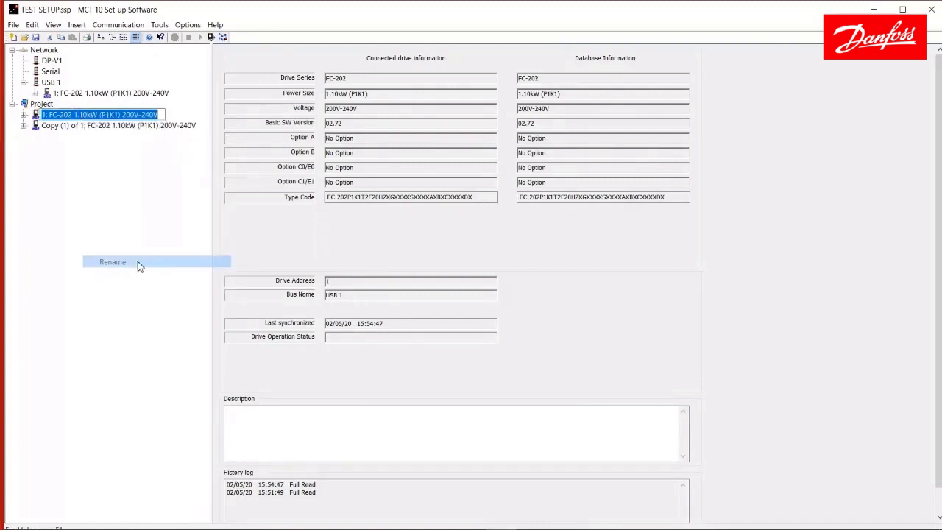
text(VFD )
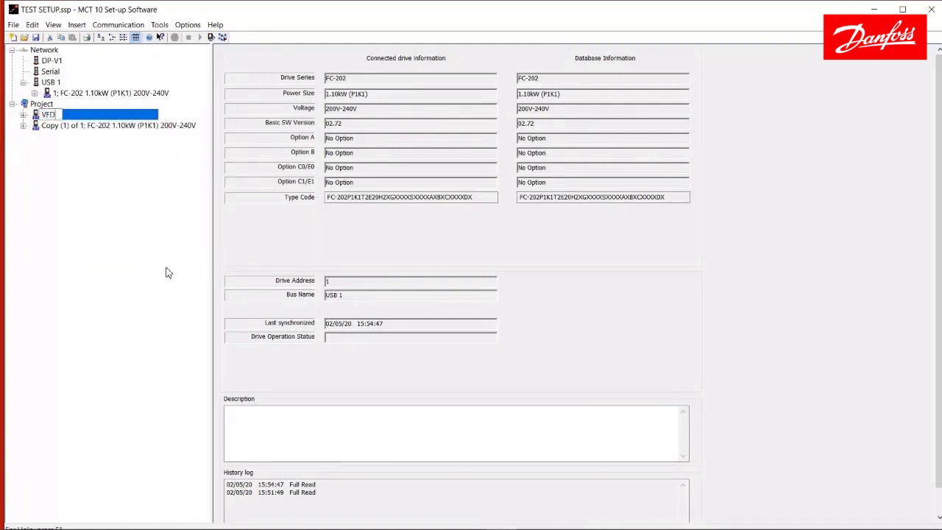
text(#1)
key(Return)
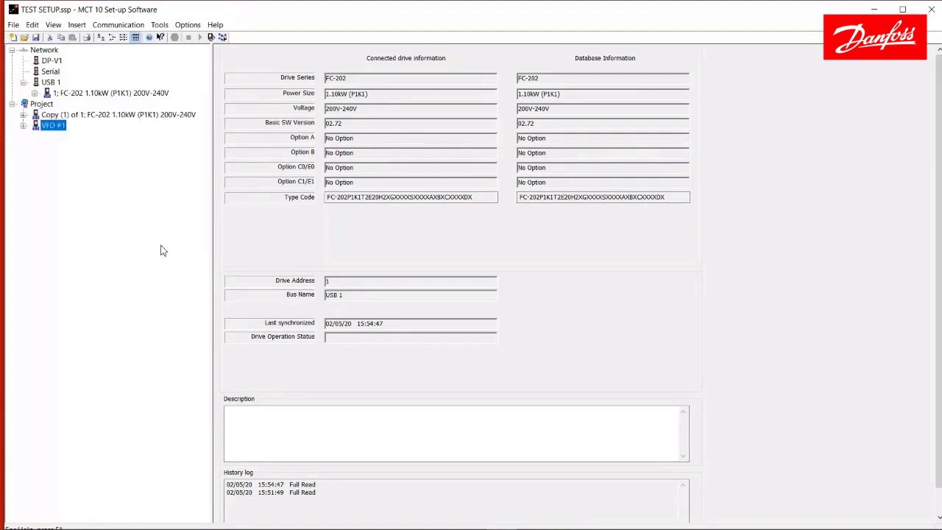
Rename the copied project drive to VFD #2.
click(133, 118)
right_click(133, 115)
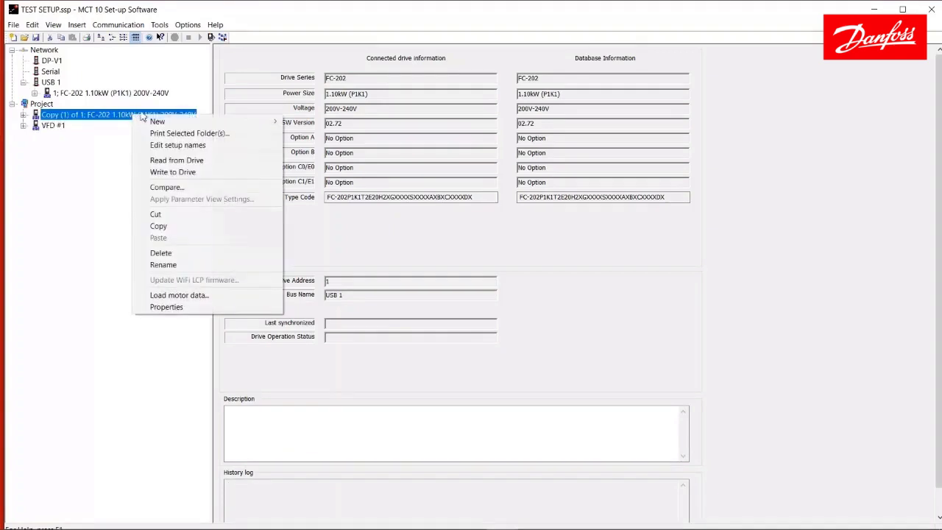
click(172, 267)
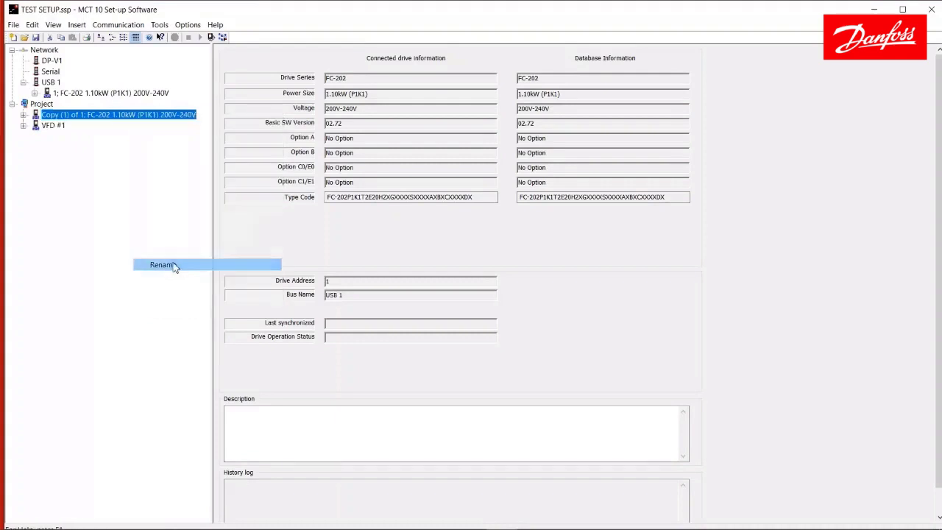
text(VFD)
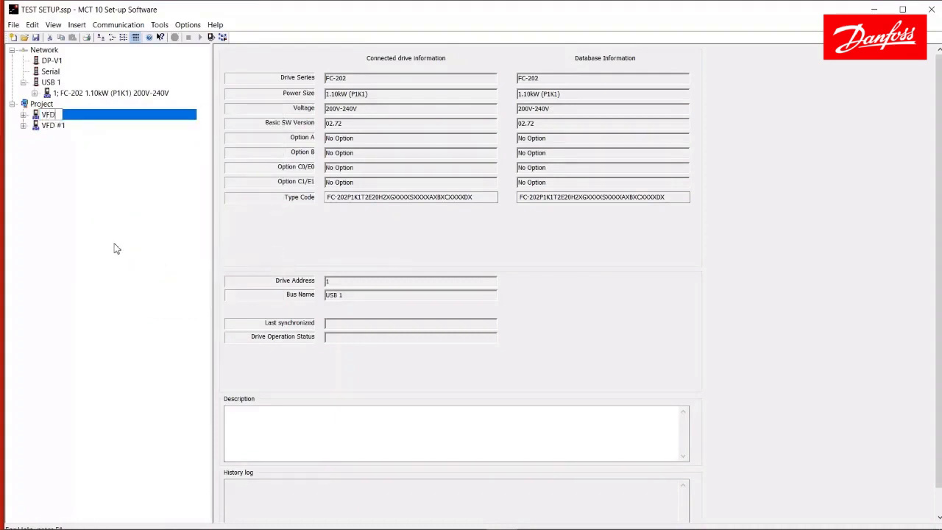
text( #2)
key(Return)
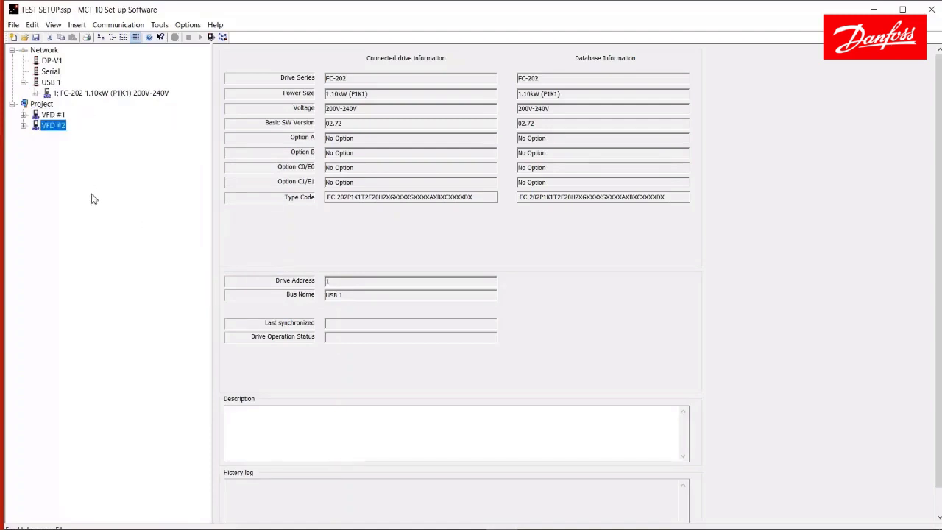
Select the live FC-202 drive under USB 1 to show its information, status Auto On.
right_click(54, 118)
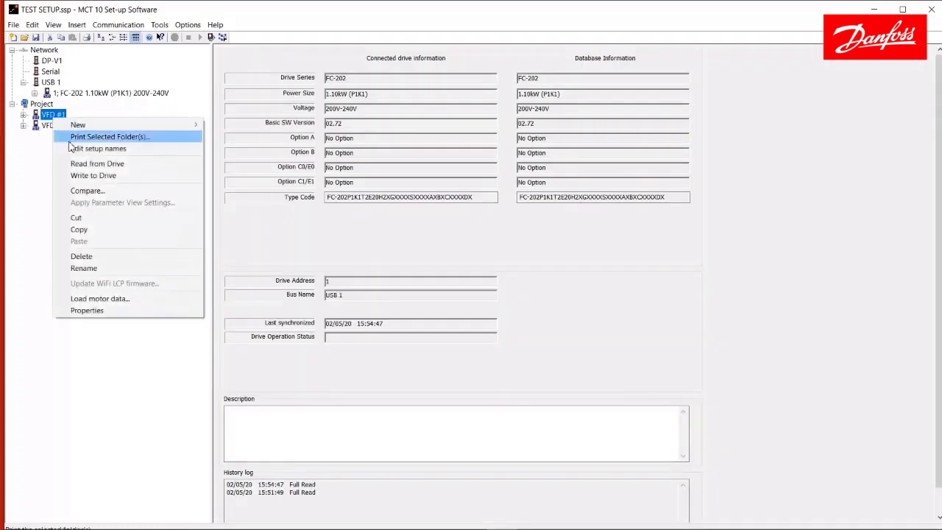
click(24, 241)
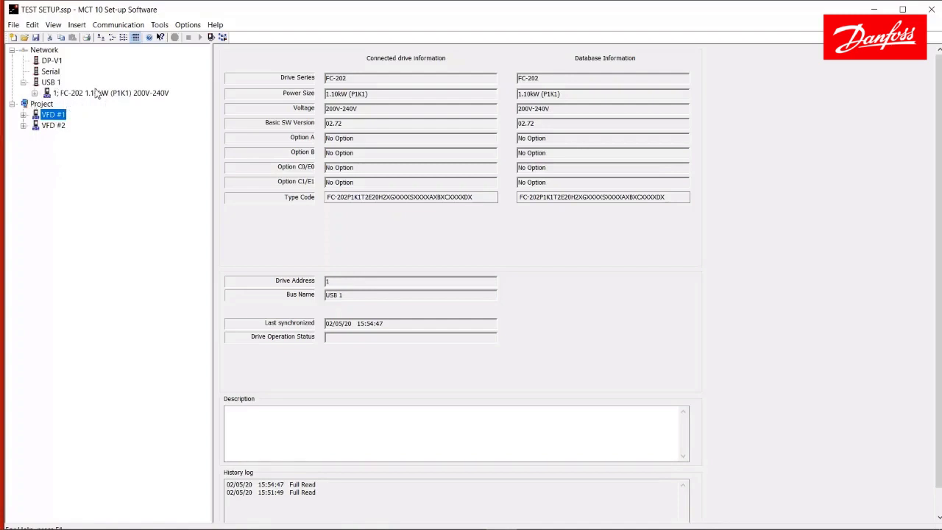
click(74, 96)
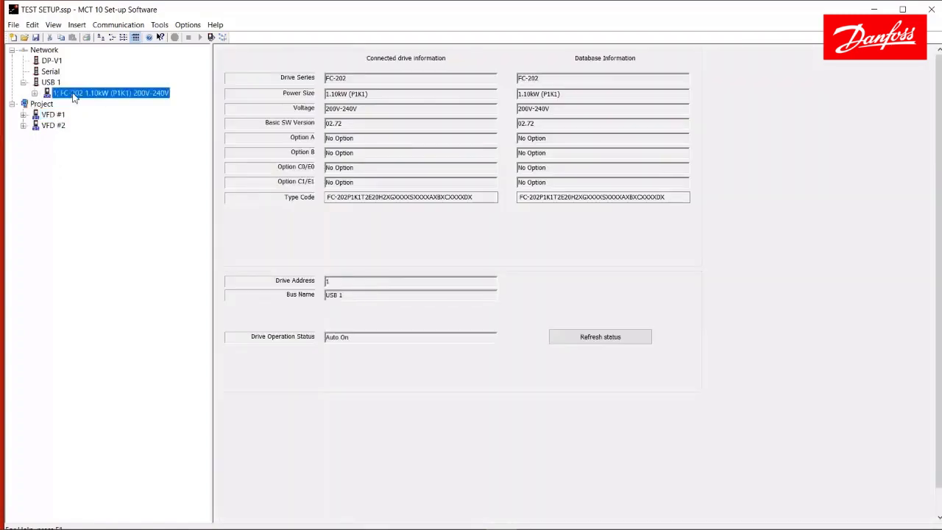
right_click(72, 97)
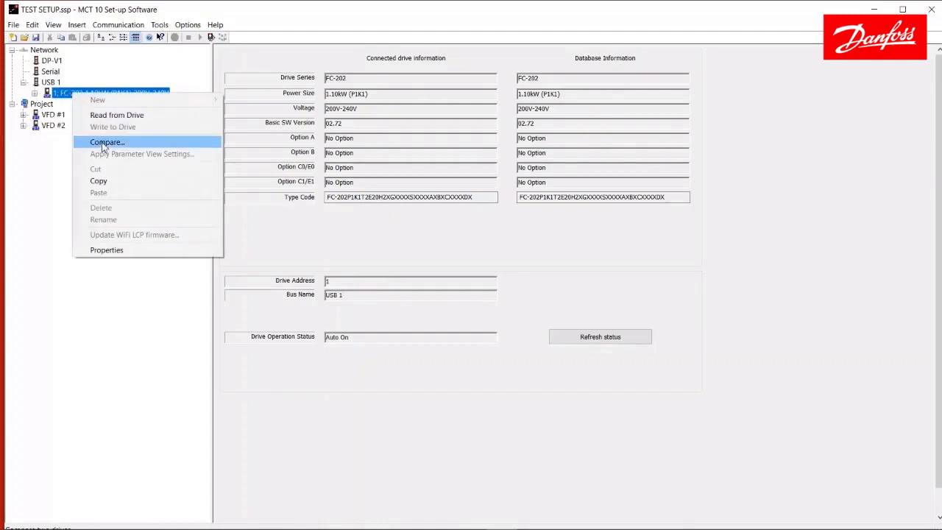
click(52, 175)
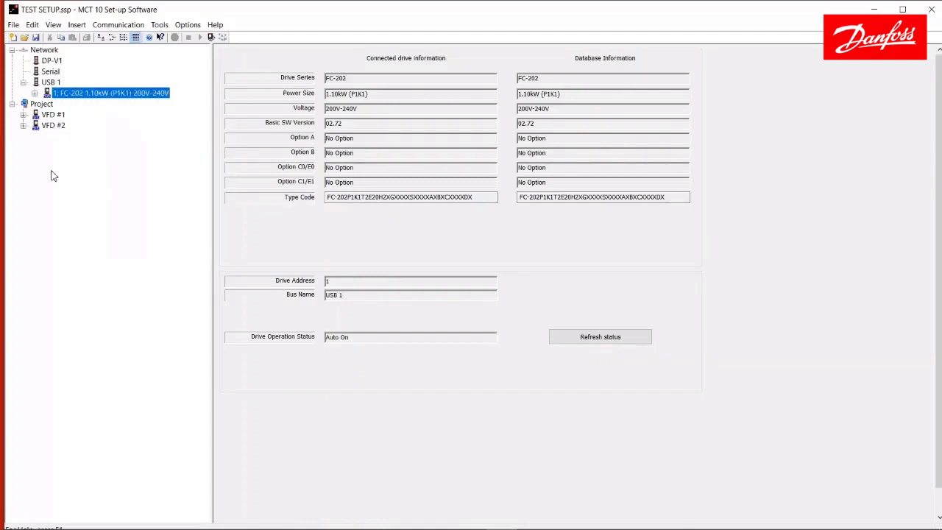
Inspect VFD #1's 5-1* Digital Inputs parameters, then collapse its parameter groups.
click(24, 115)
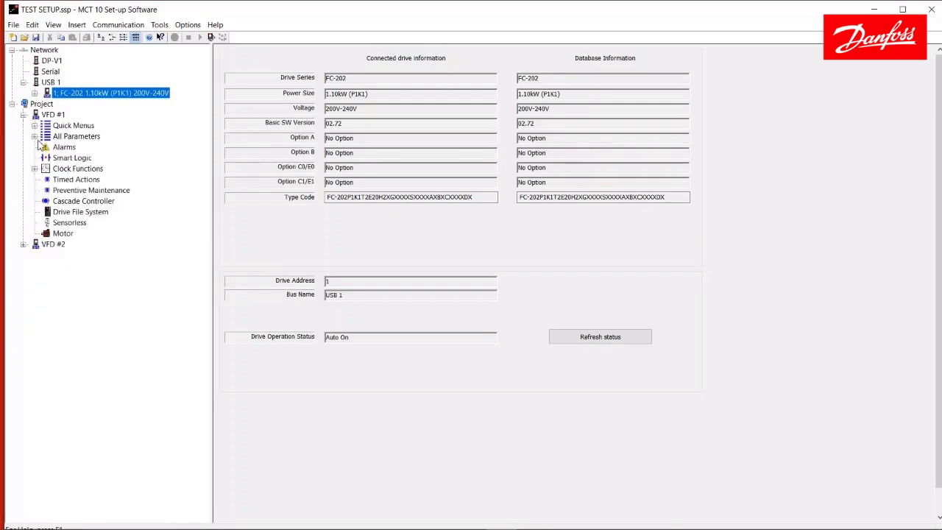
click(34, 136)
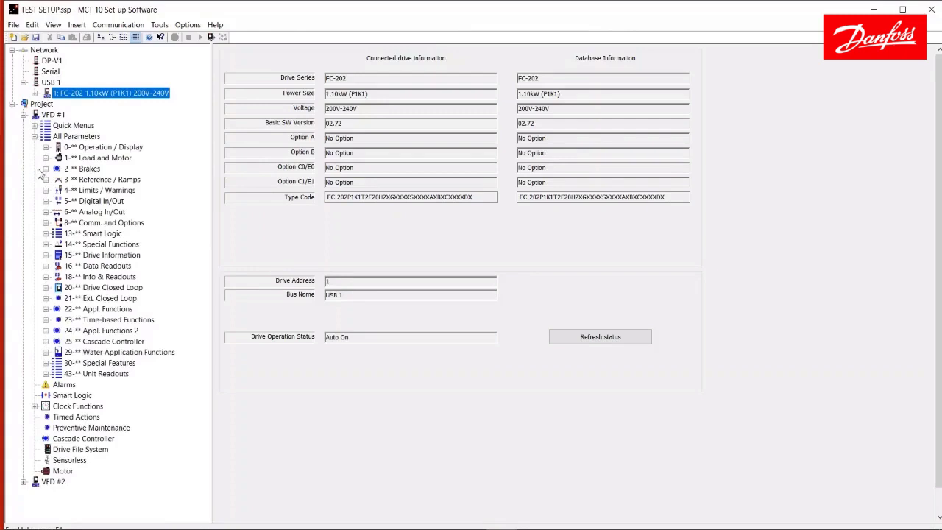
click(45, 202)
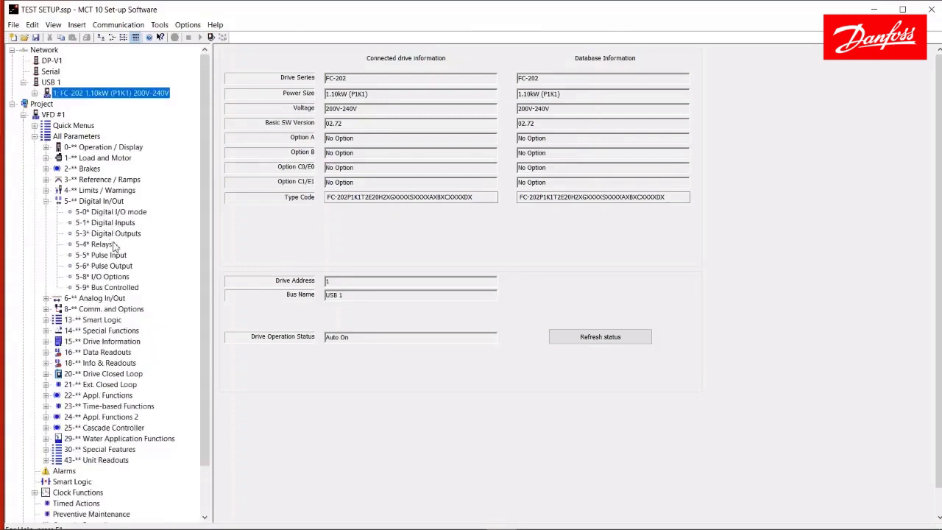
click(107, 222)
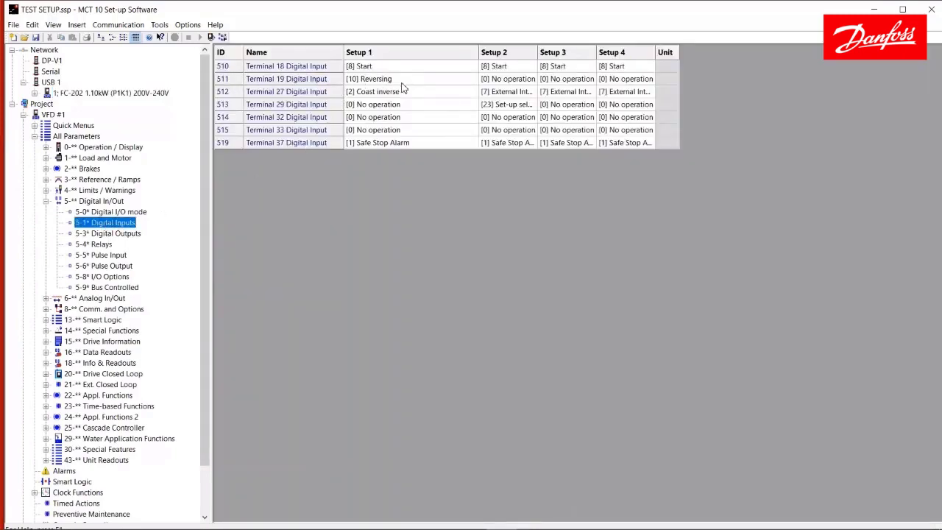
click(46, 202)
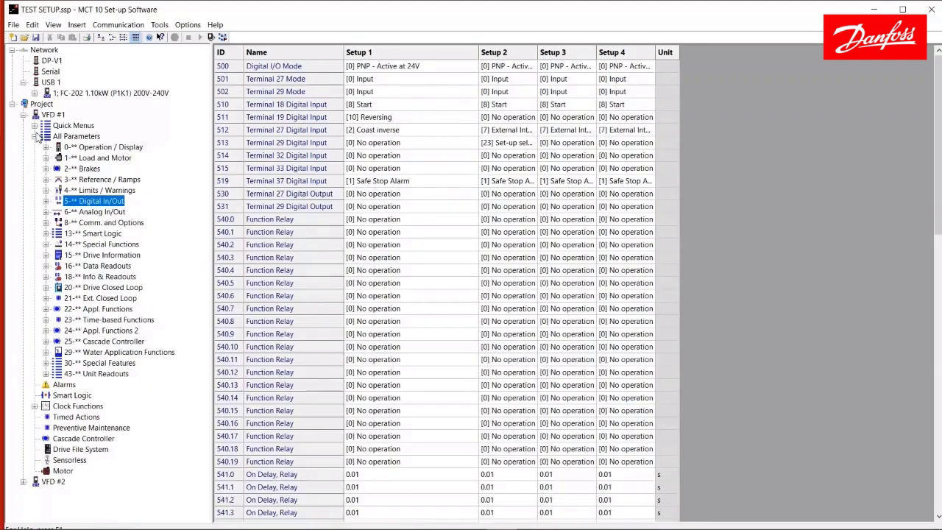
click(34, 136)
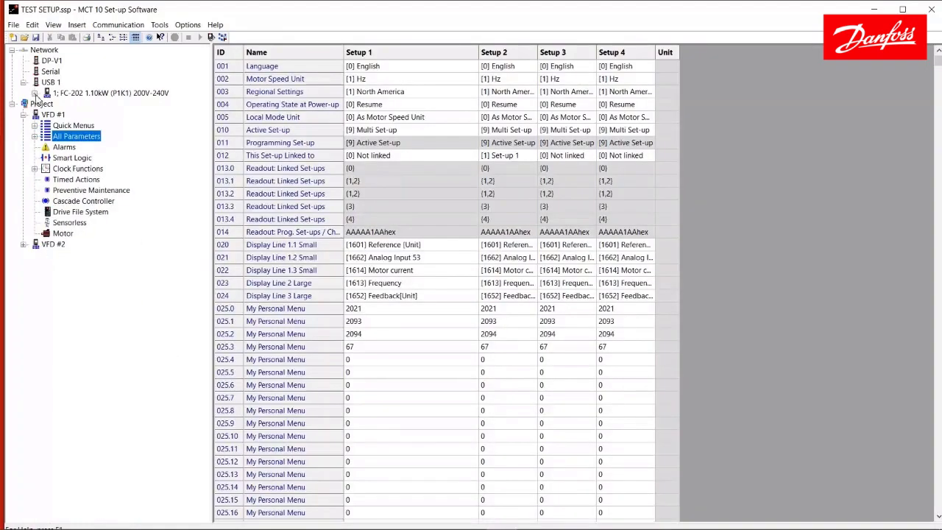
Inspect the live FC-202 drive's 5-1* Digital Inputs parameters under All Parameters.
click(35, 93)
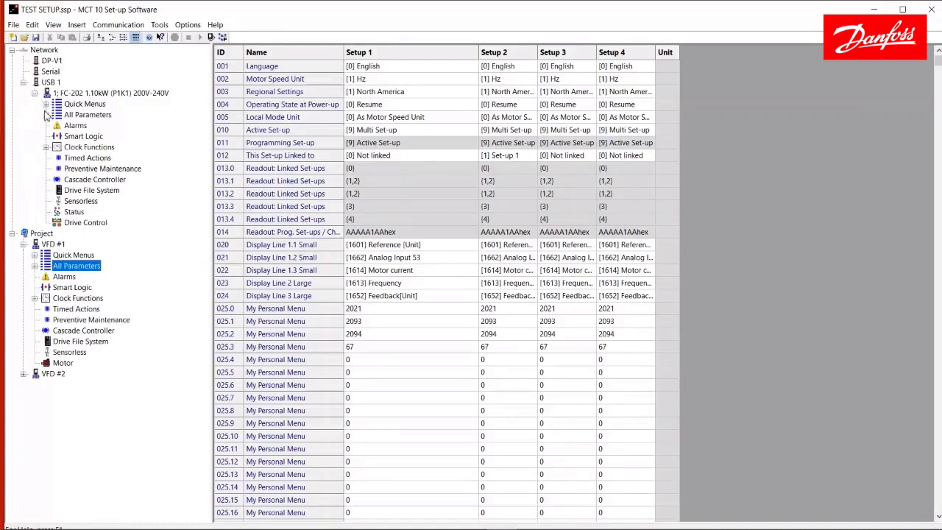
click(46, 115)
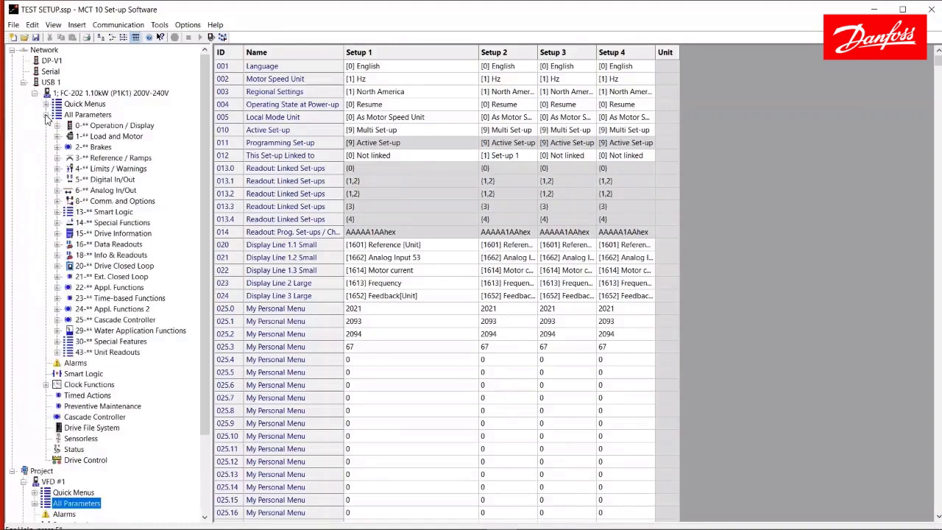
click(58, 179)
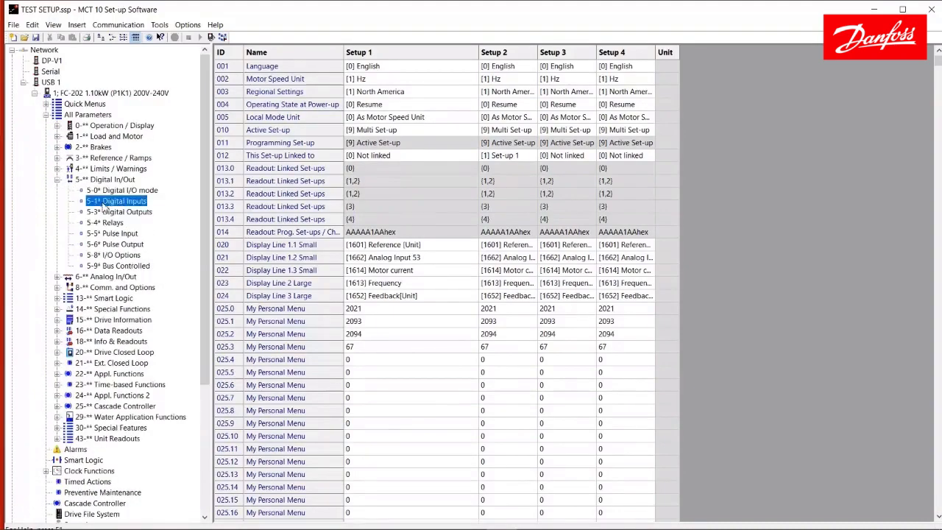
click(101, 201)
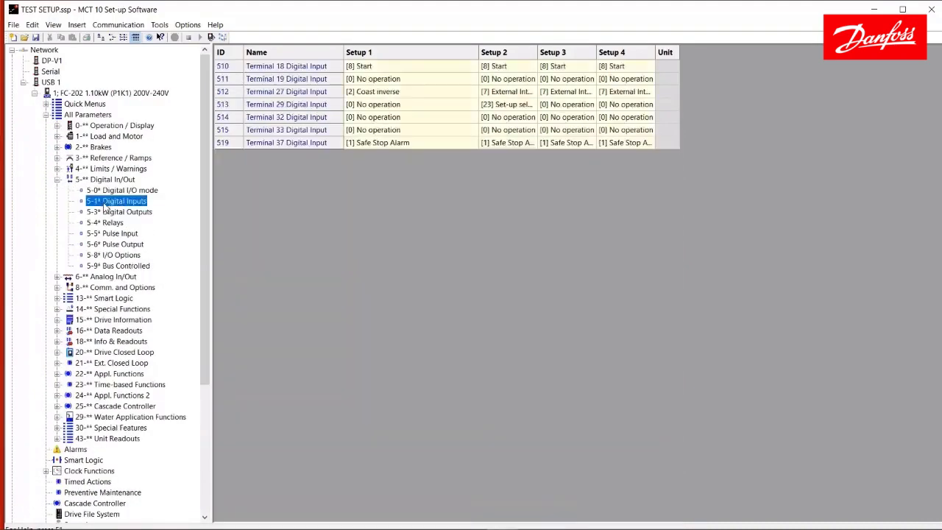
click(46, 115)
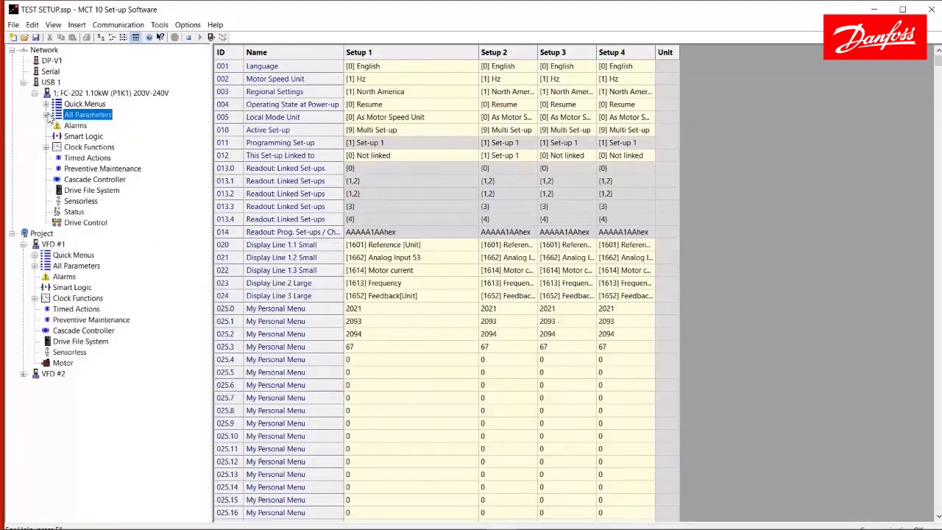
Compare the live drive's Setup 1 with VFD #1's Setup 1, flagging Terminal 19 Digital Input.
click(35, 92)
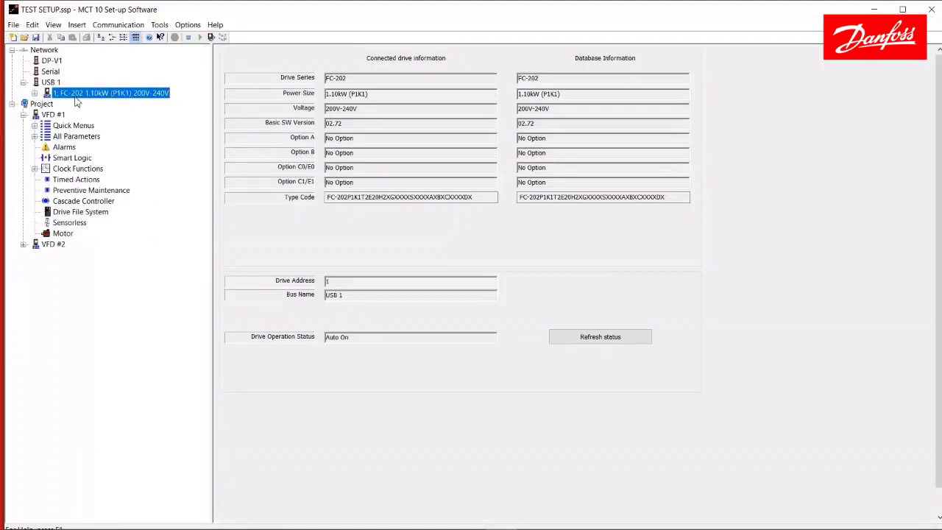
right_click(78, 97)
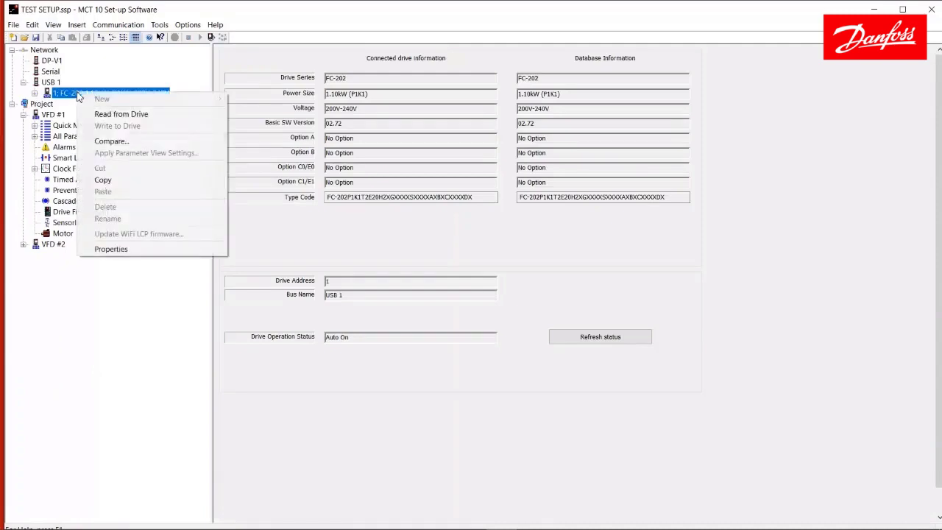
click(111, 141)
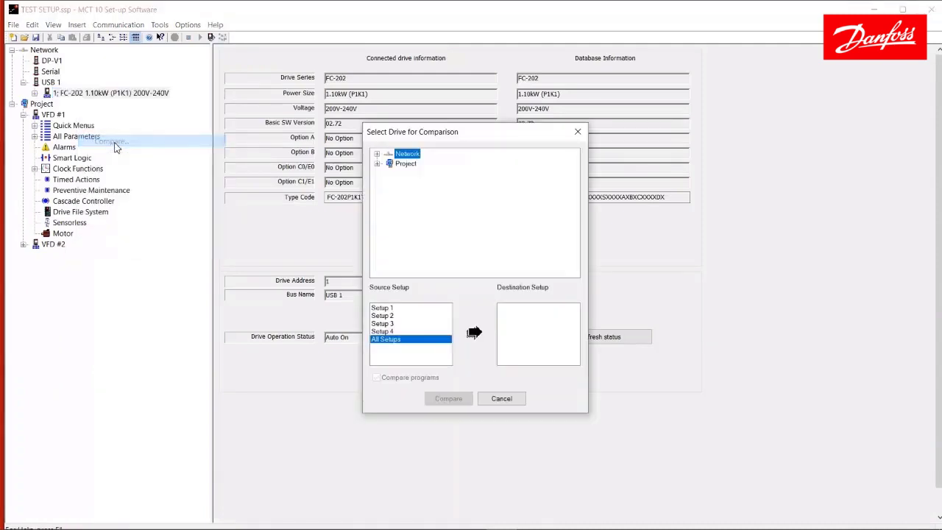
click(378, 164)
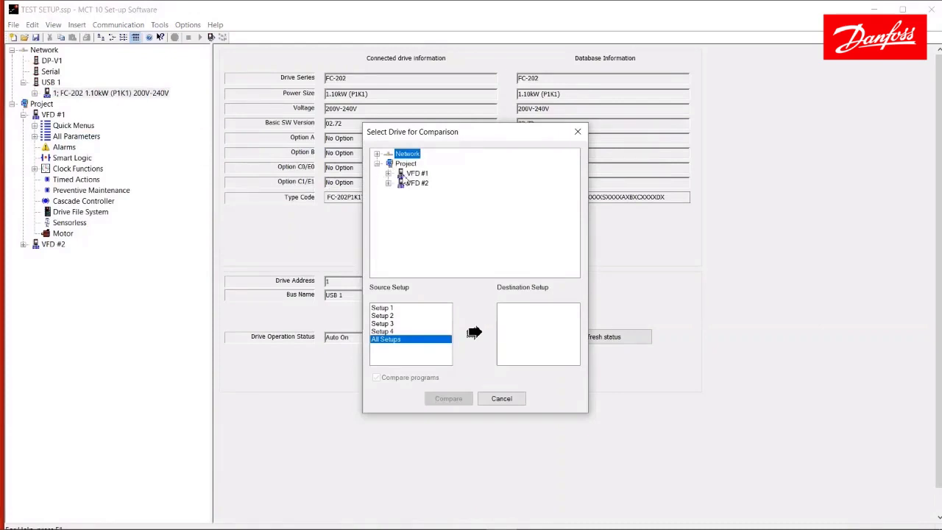
click(405, 175)
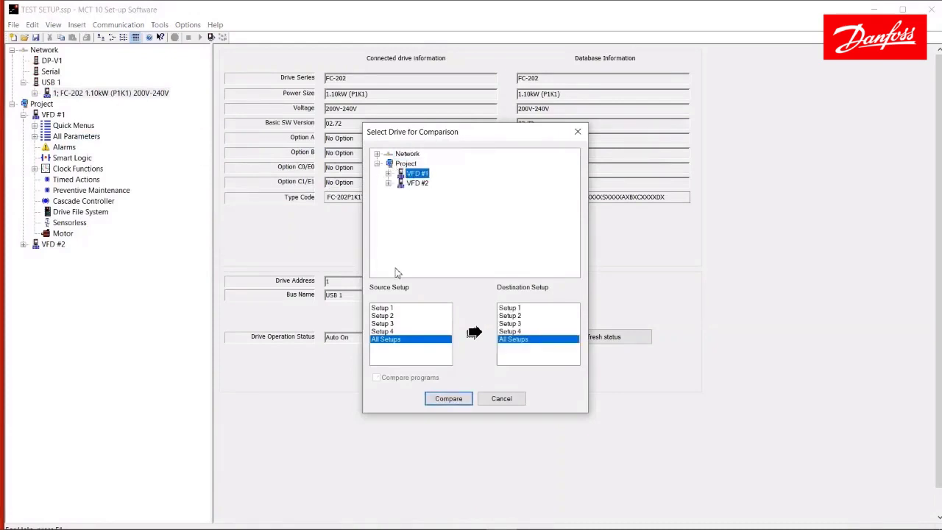
click(395, 308)
click(529, 308)
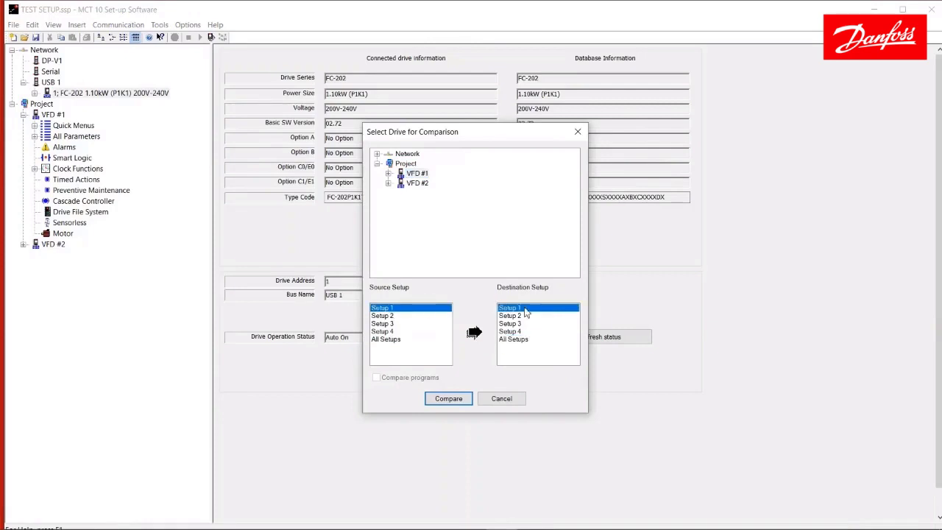
click(448, 398)
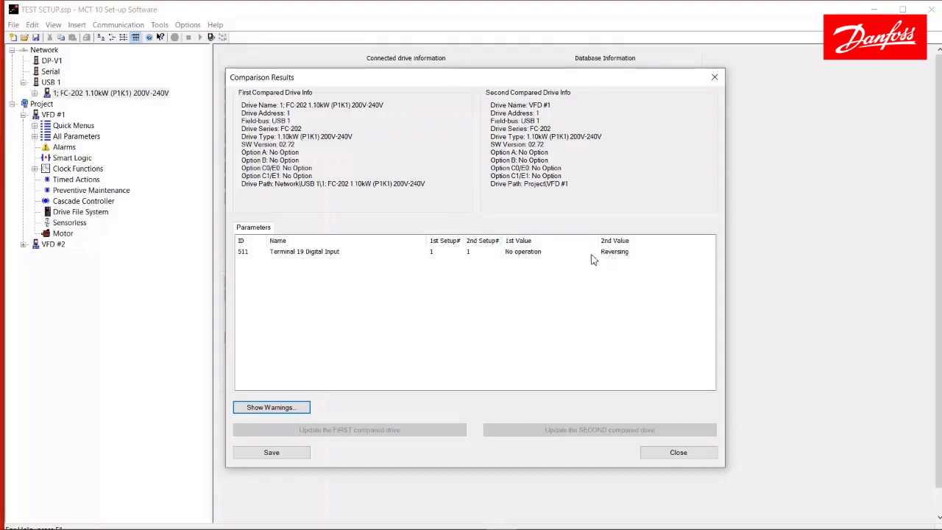
Review the differing Terminal 19 Digital Input row, then close the comparison results.
click(281, 257)
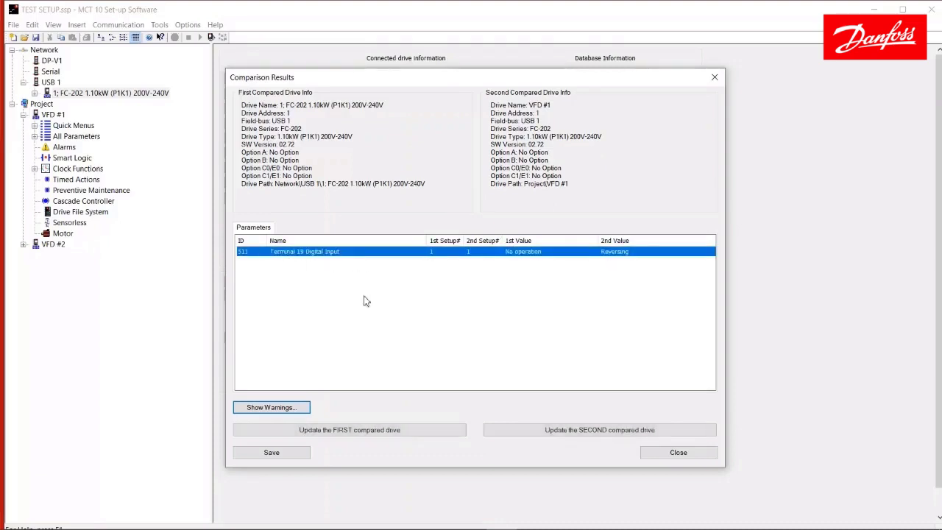
click(465, 317)
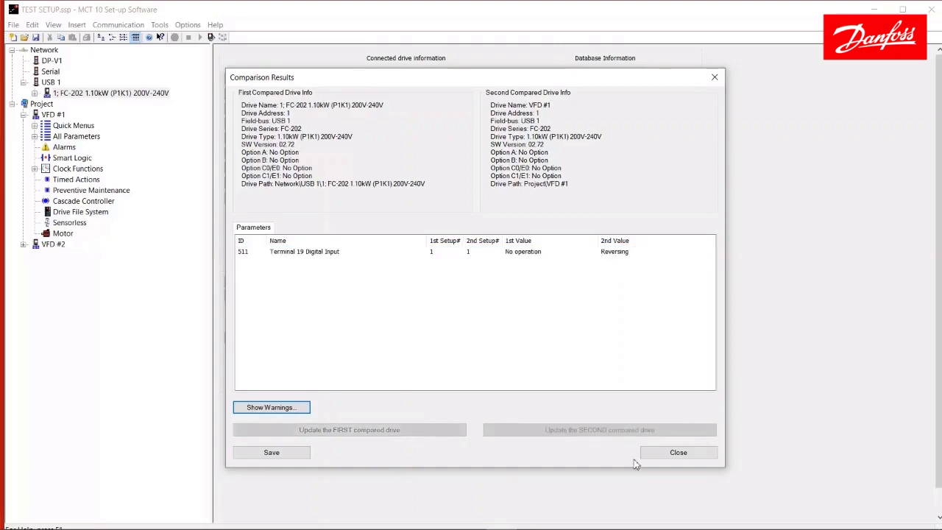
click(680, 452)
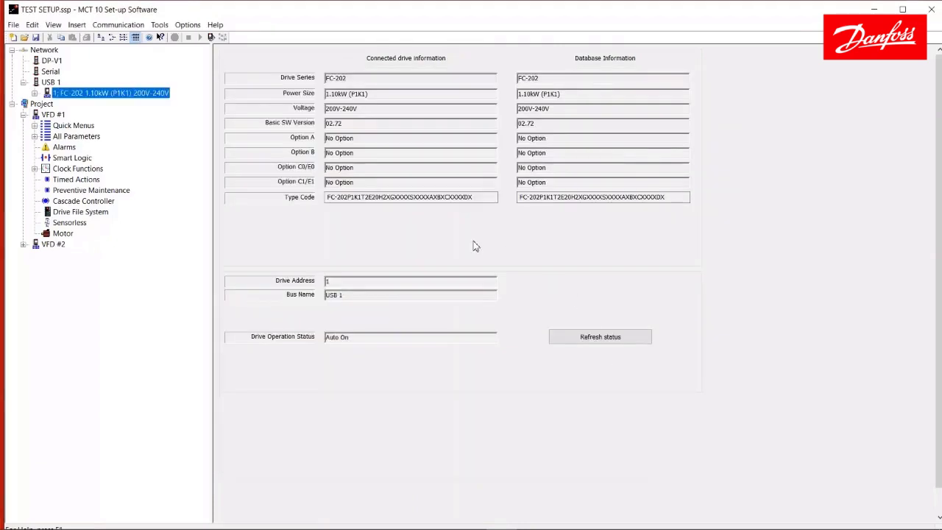
key(Tab)
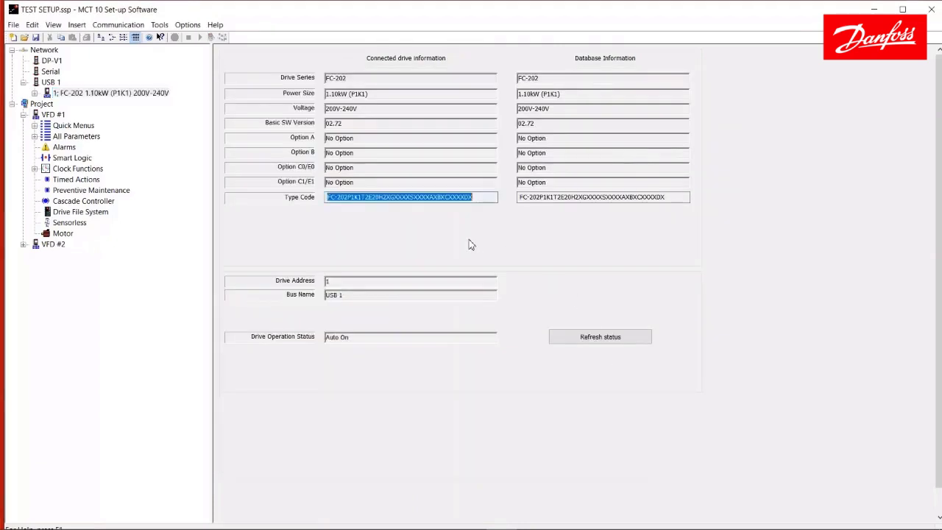
Start writing VFD #1's settings to the live drive, then stop and close the write.
click(24, 116)
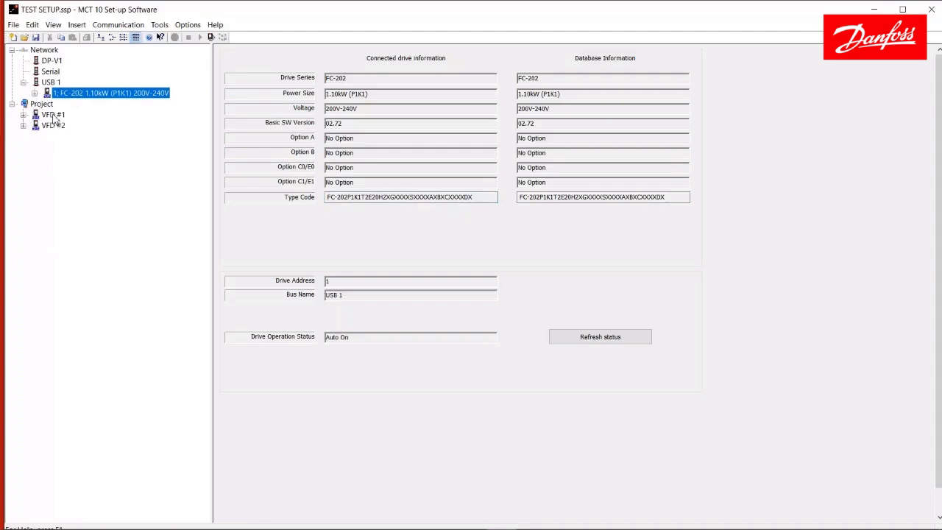
click(53, 116)
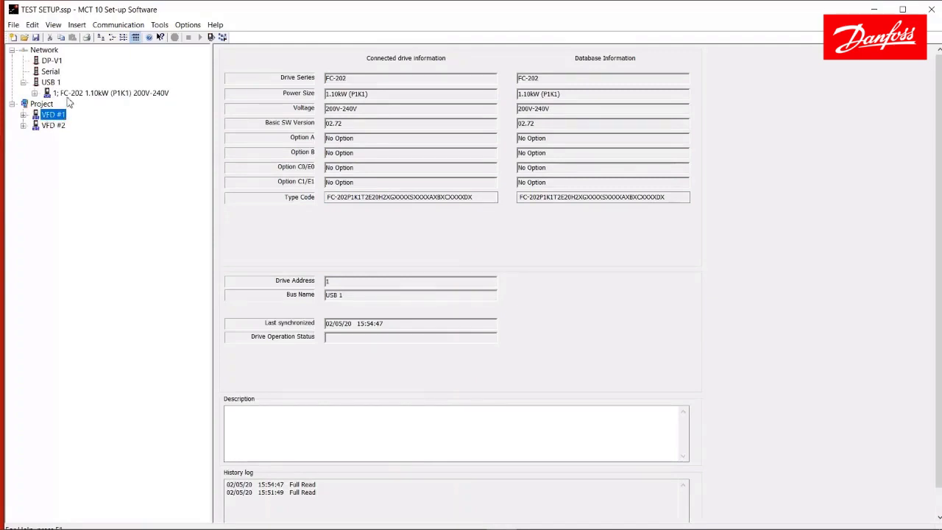
right_click(53, 120)
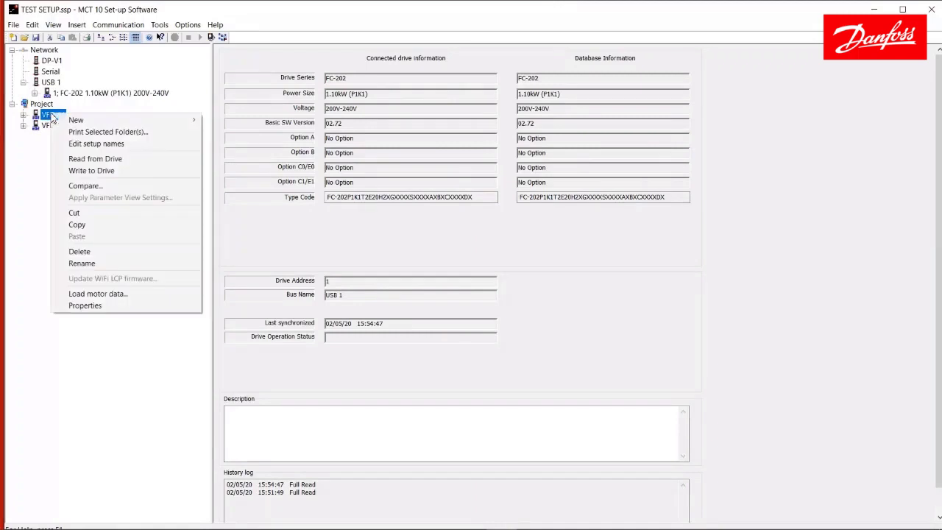
click(106, 173)
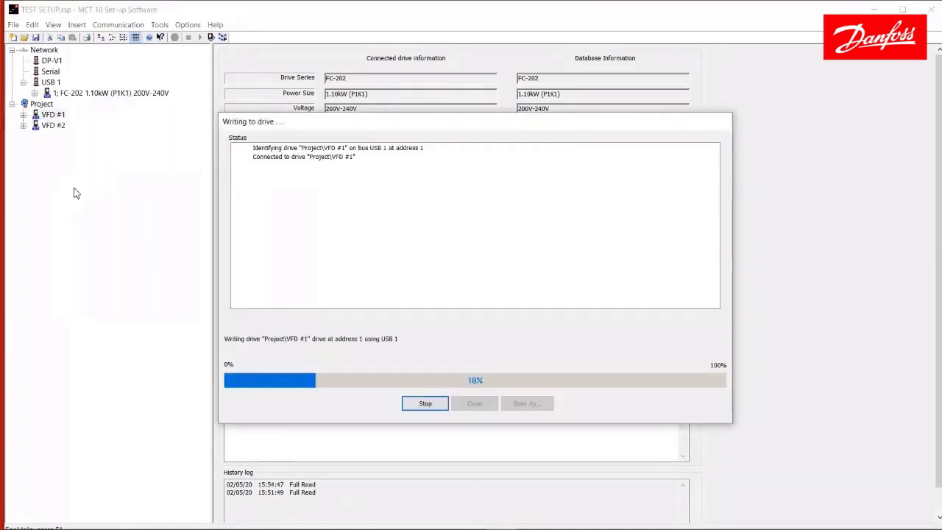
click(434, 409)
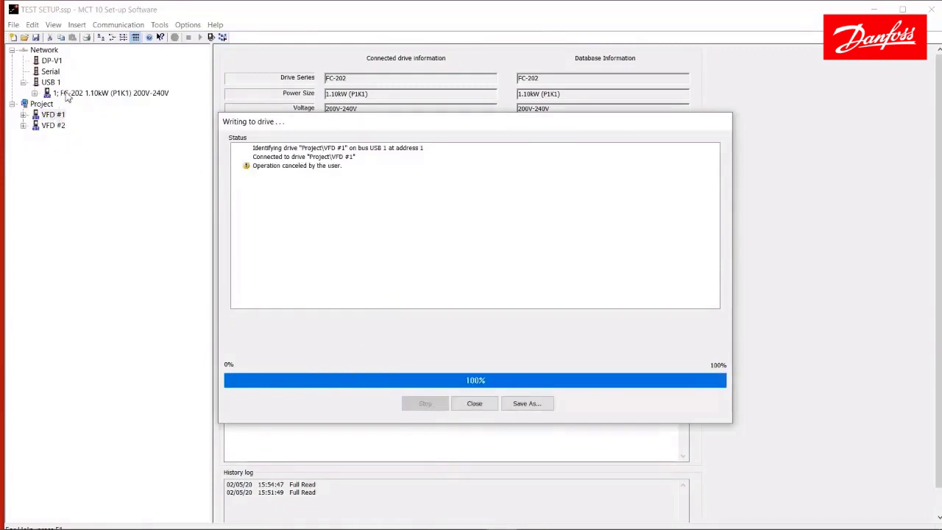
click(474, 404)
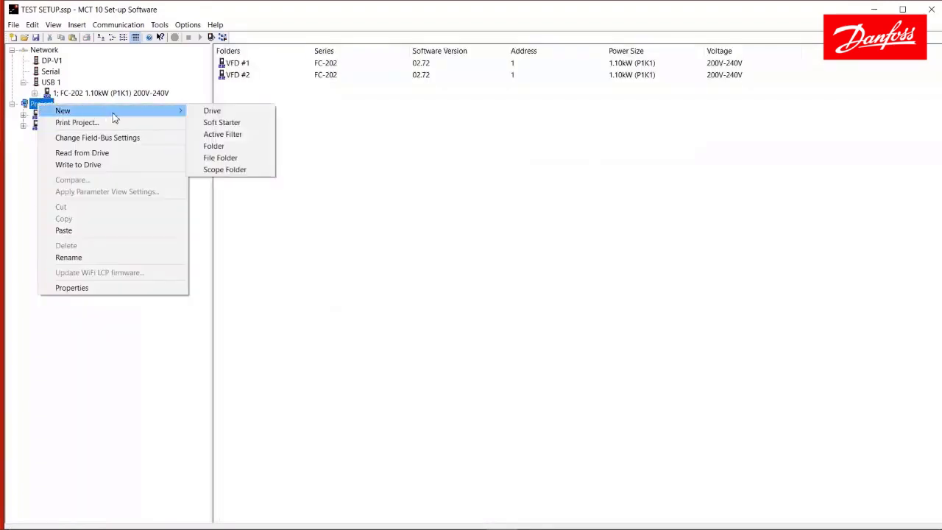
Add a new drive to the project and name it VFD # 3.
click(215, 112)
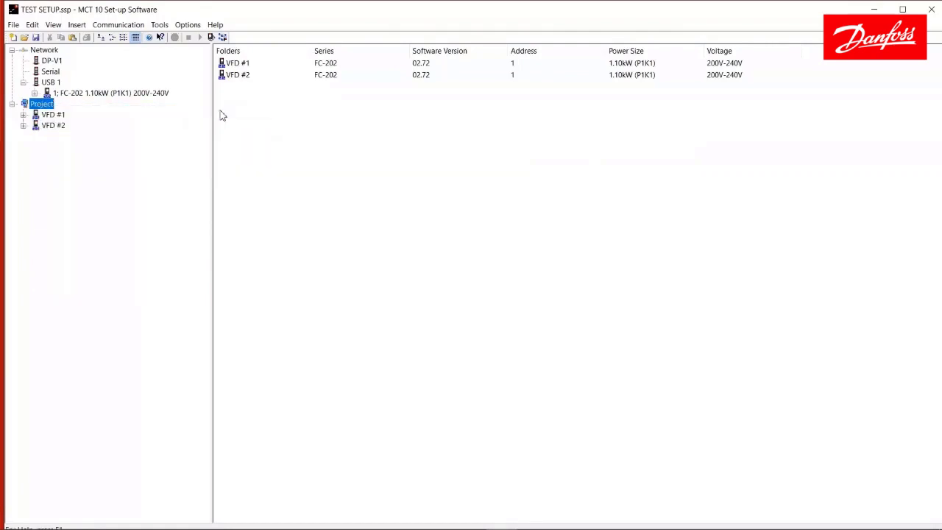
text(Test VLT 5)
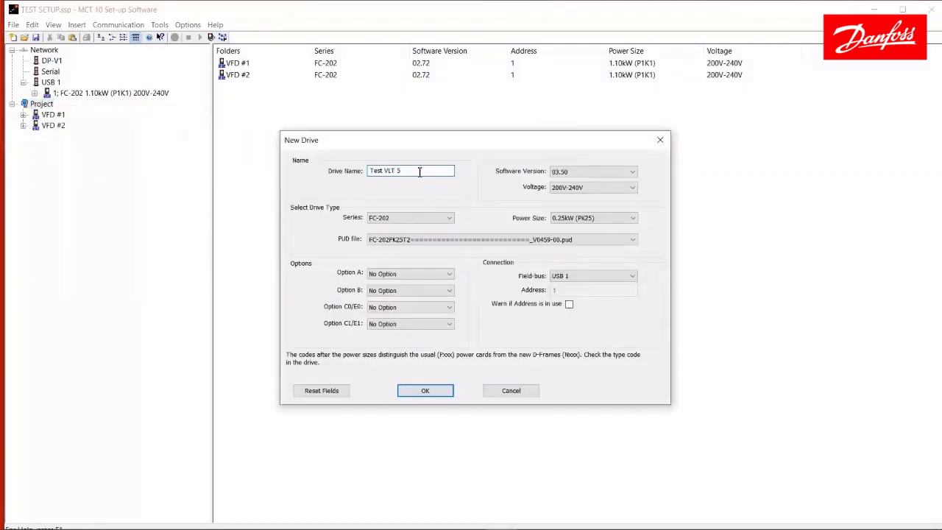
drag(419, 172, 323, 176)
text(VF)
Keep series FC-202 and No Option for Options A, B, C0/E0 and C1/E1.
click(427, 218)
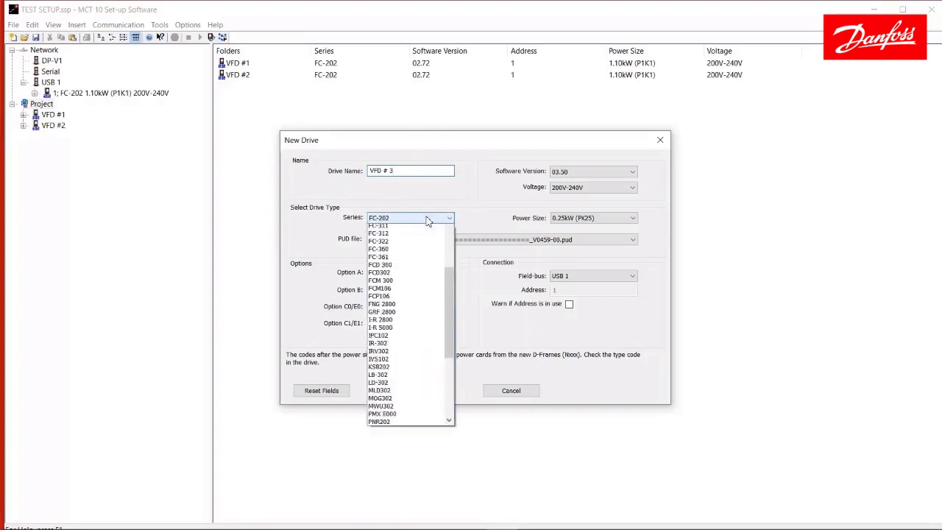
click(430, 229)
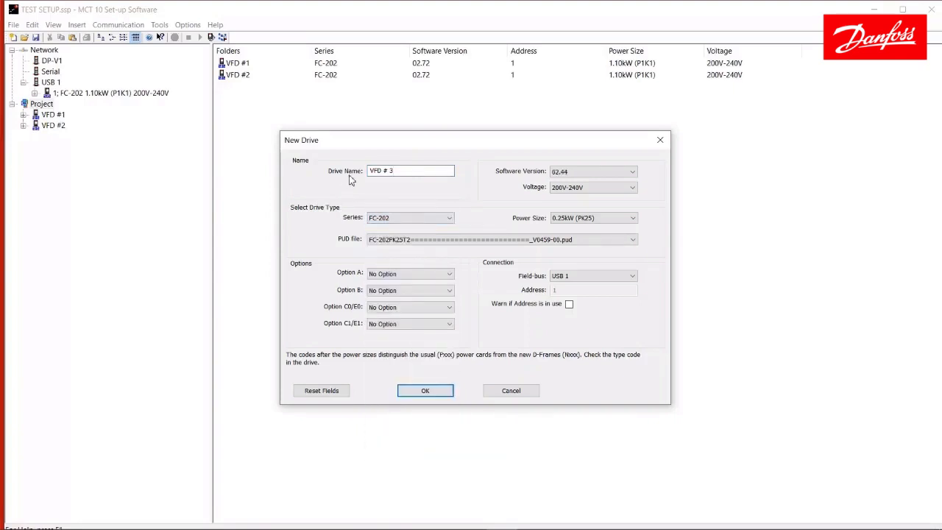
click(449, 276)
click(450, 273)
click(448, 291)
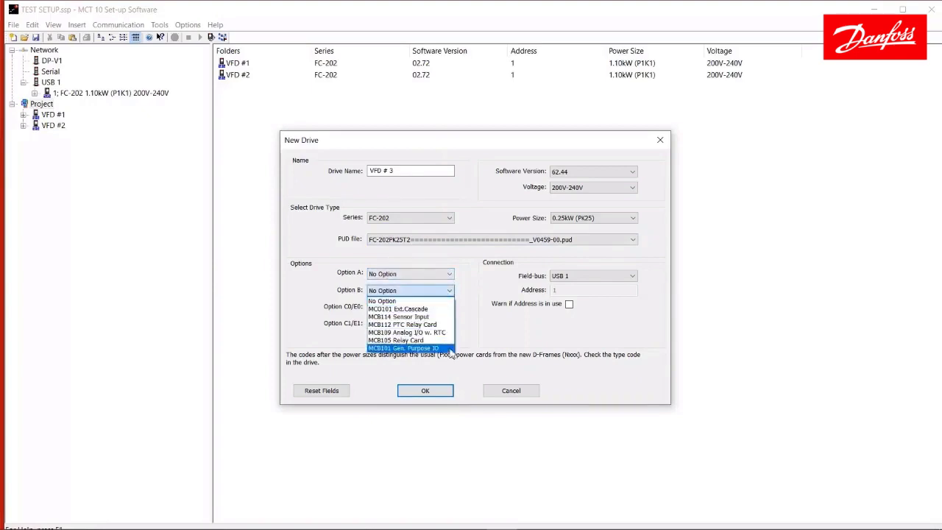
click(451, 292)
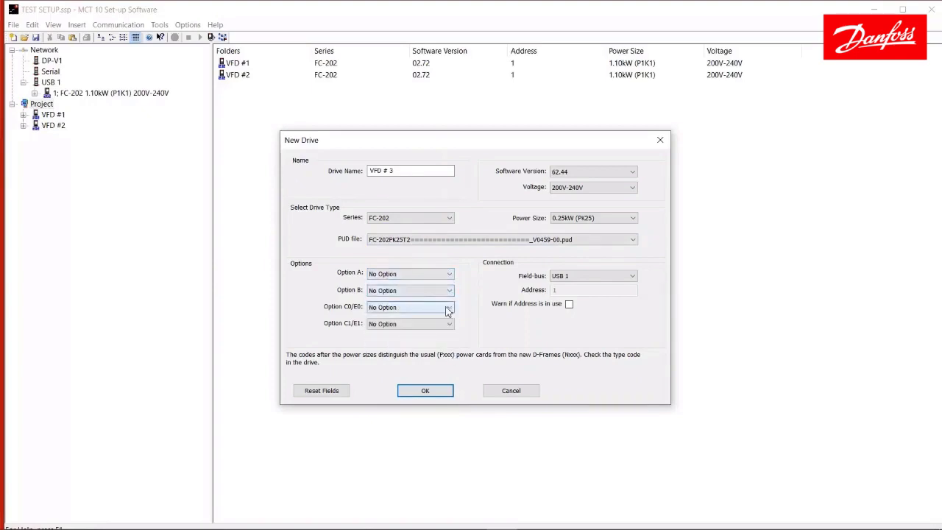
click(449, 307)
click(449, 317)
click(449, 324)
click(450, 274)
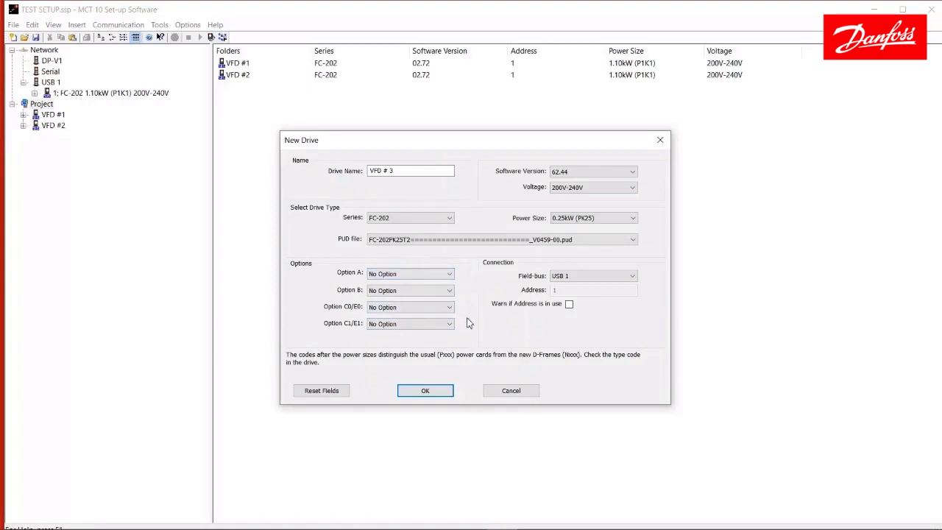
Set the software version to 03.50 and create the drive.
click(589, 172)
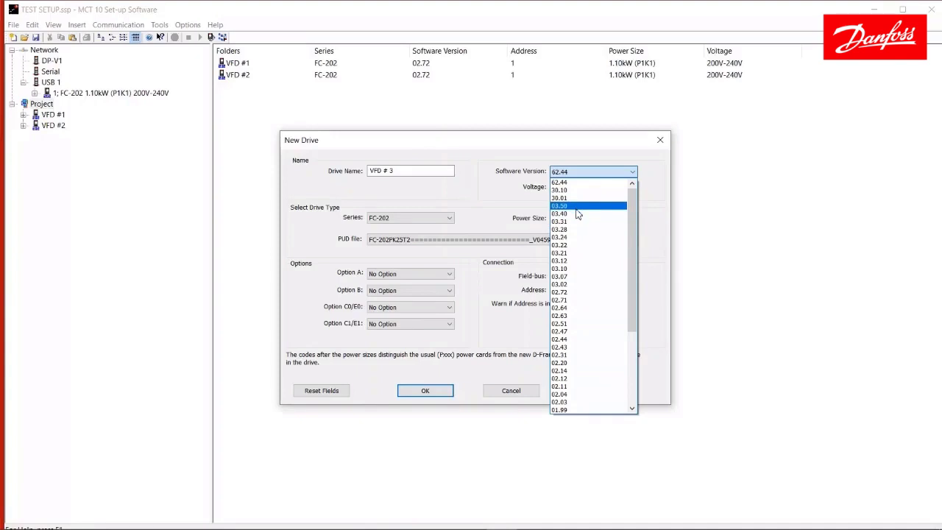
click(578, 207)
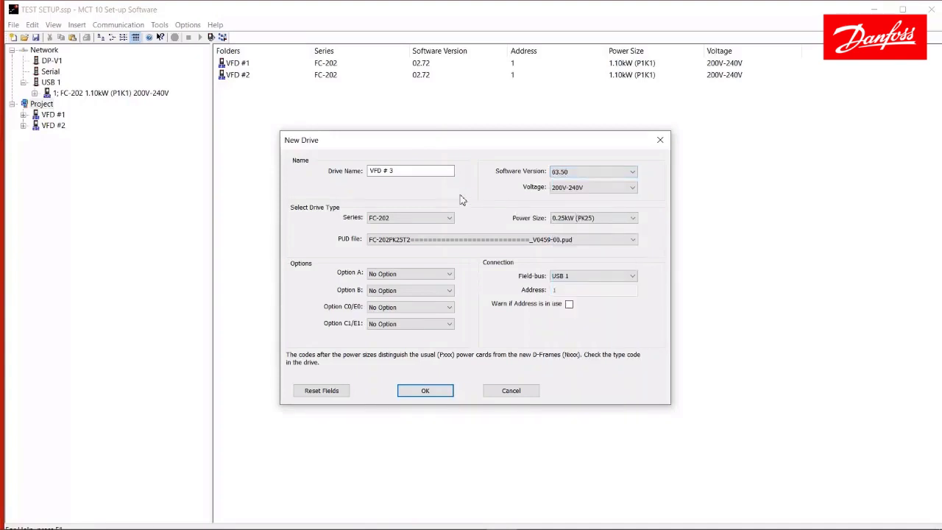
click(432, 391)
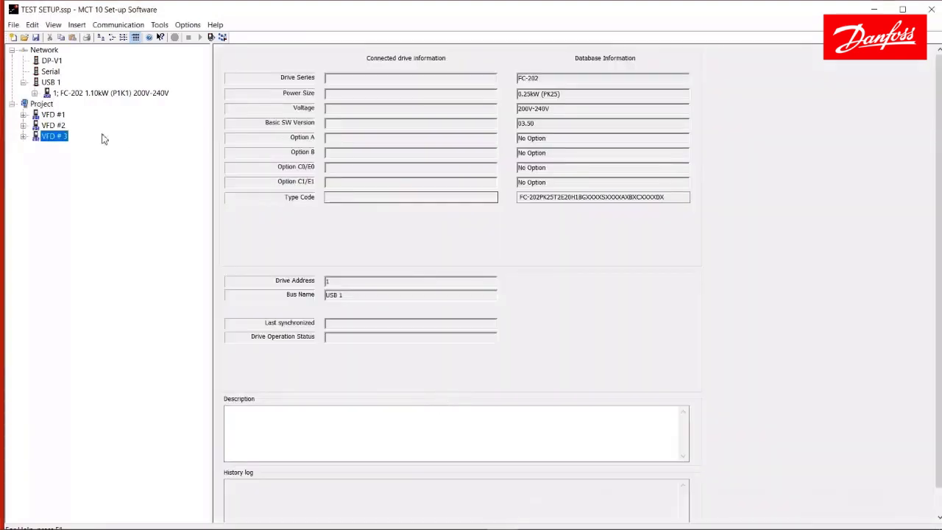
Set VFD # 3's Setup 1 Motor Speed High Limit to 60 Hz, giving 1800 RPM.
click(24, 137)
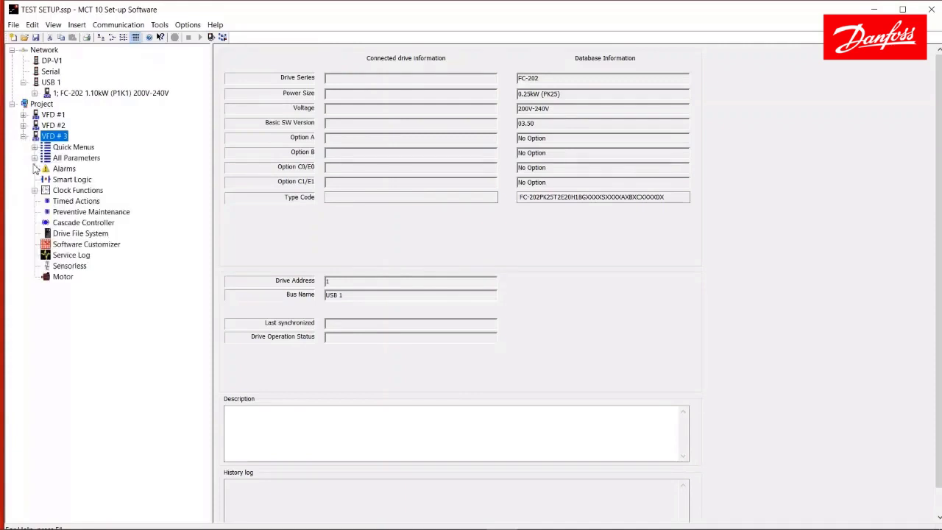
click(34, 158)
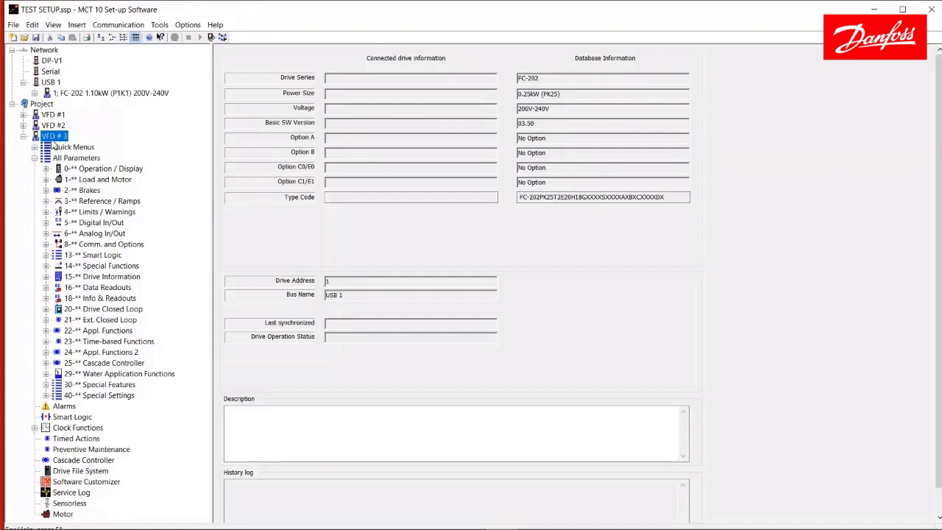
click(46, 210)
click(89, 223)
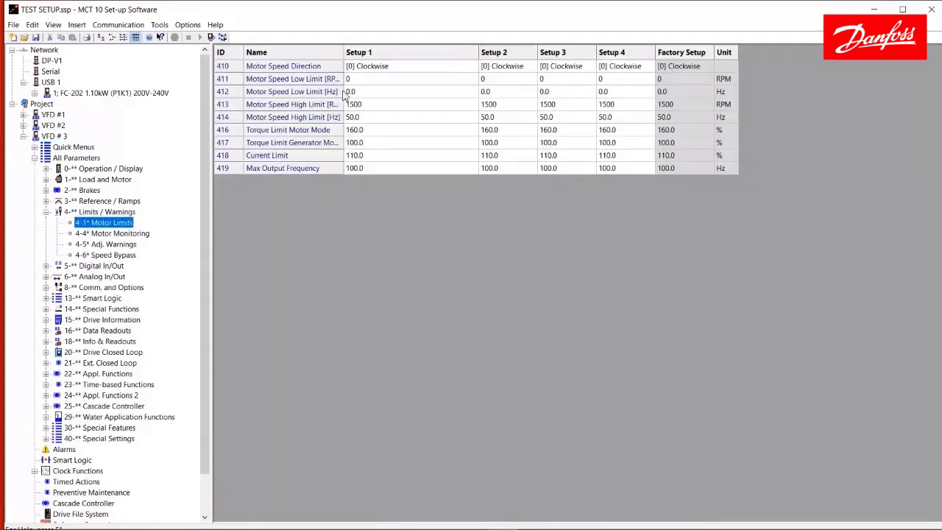
double_click(370, 119)
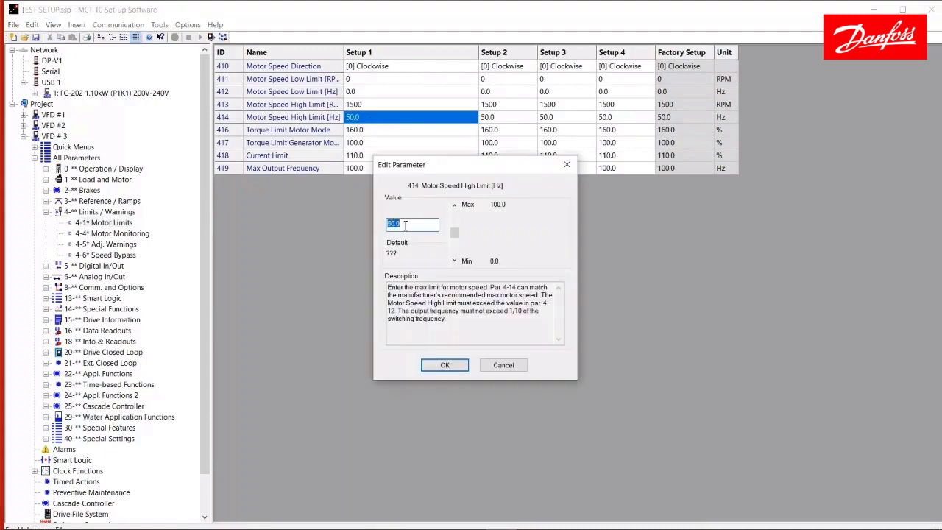
text(60)
key(Return)
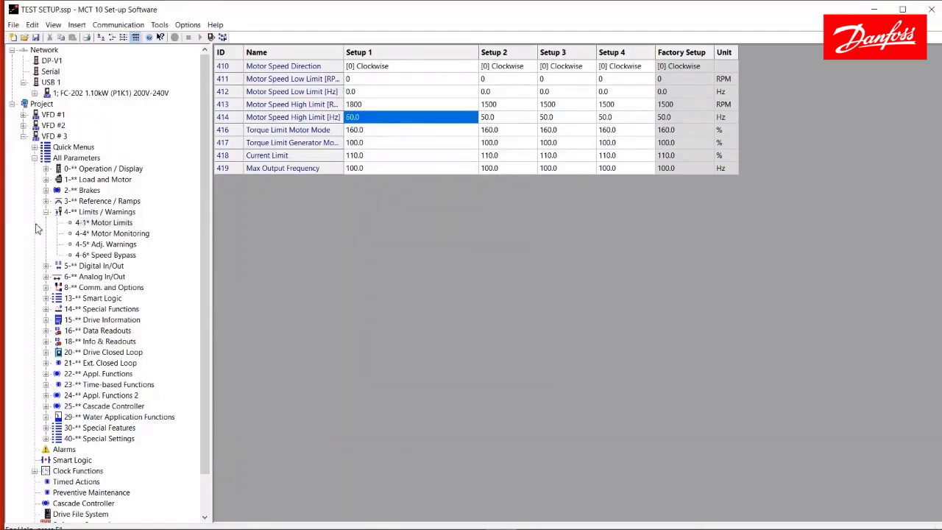
click(46, 212)
click(34, 158)
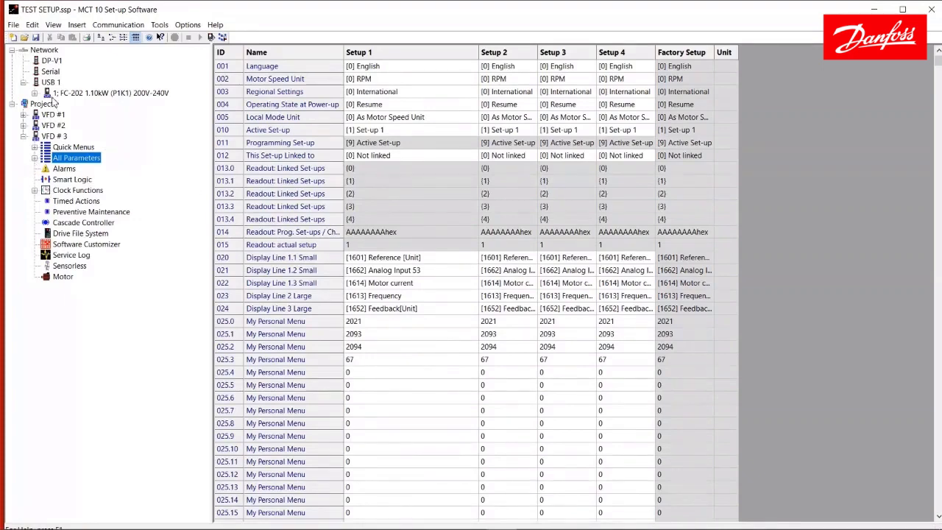
Write VFD # 3's parameters to the live USB 1 drive, accepting the drive differences.
click(50, 138)
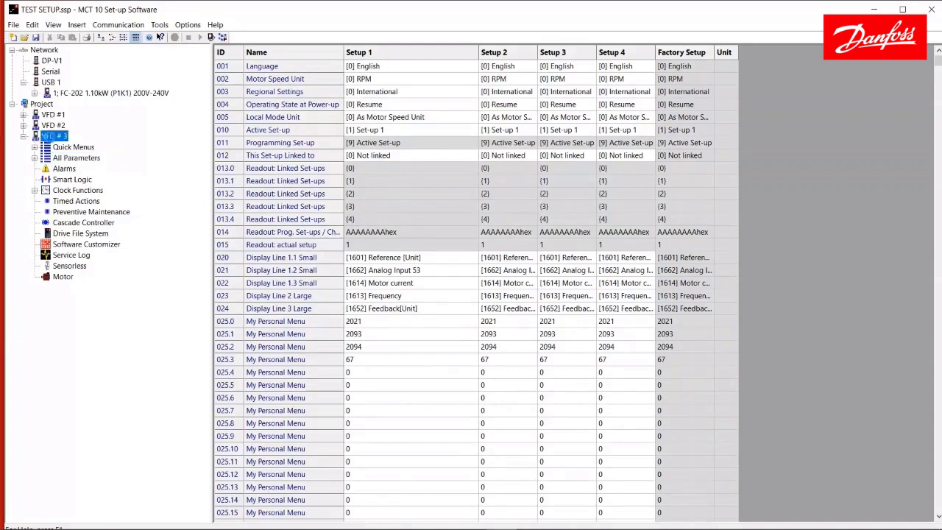
right_click(47, 138)
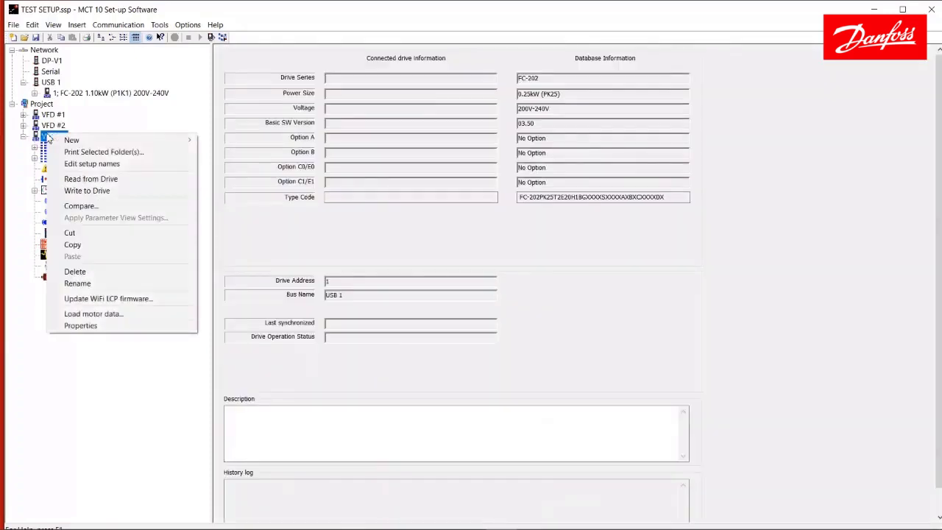
click(124, 193)
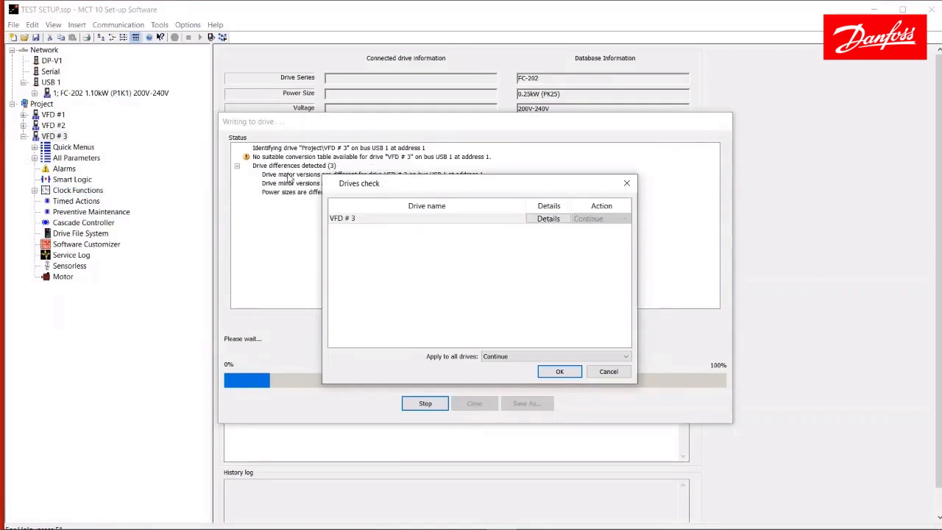
drag(420, 185, 455, 243)
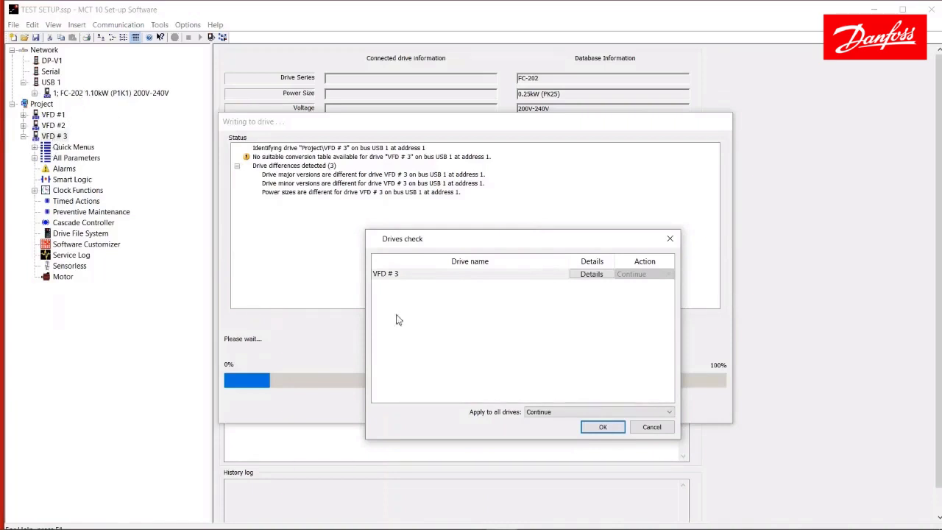
click(603, 427)
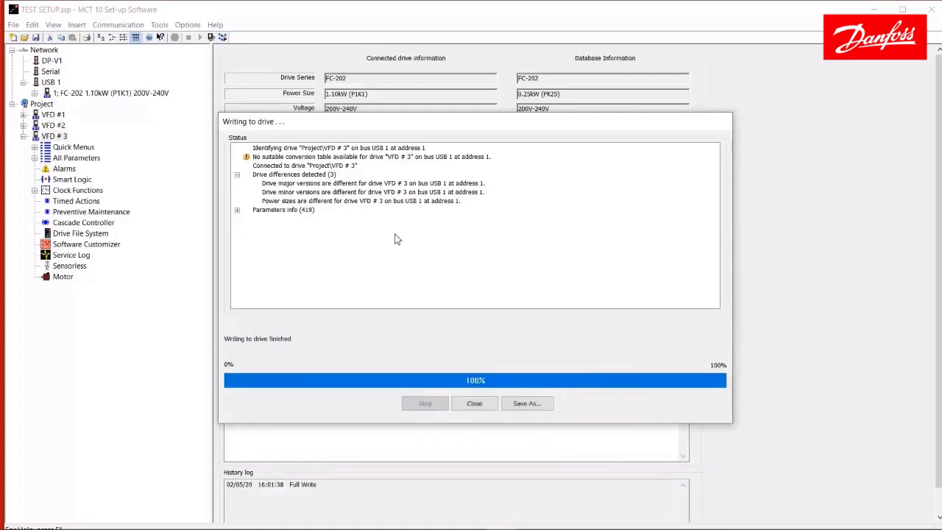
click(478, 406)
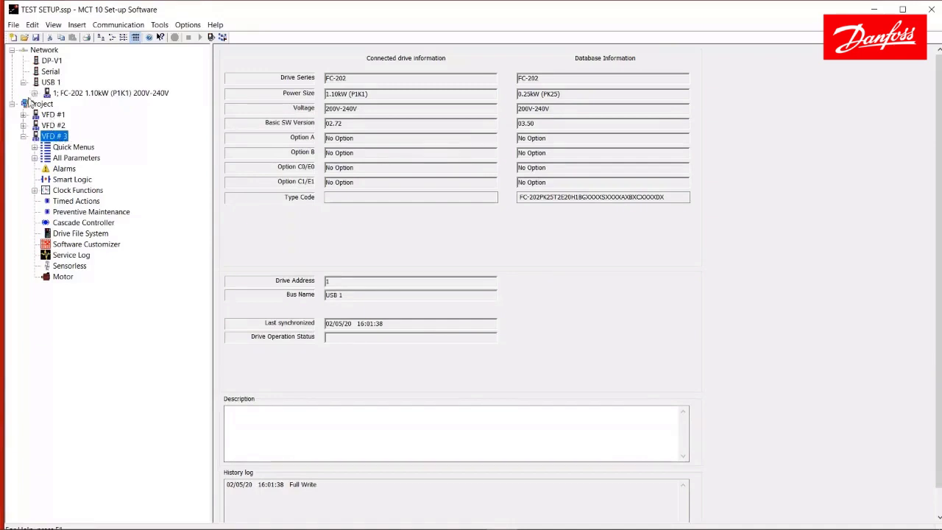
click(68, 94)
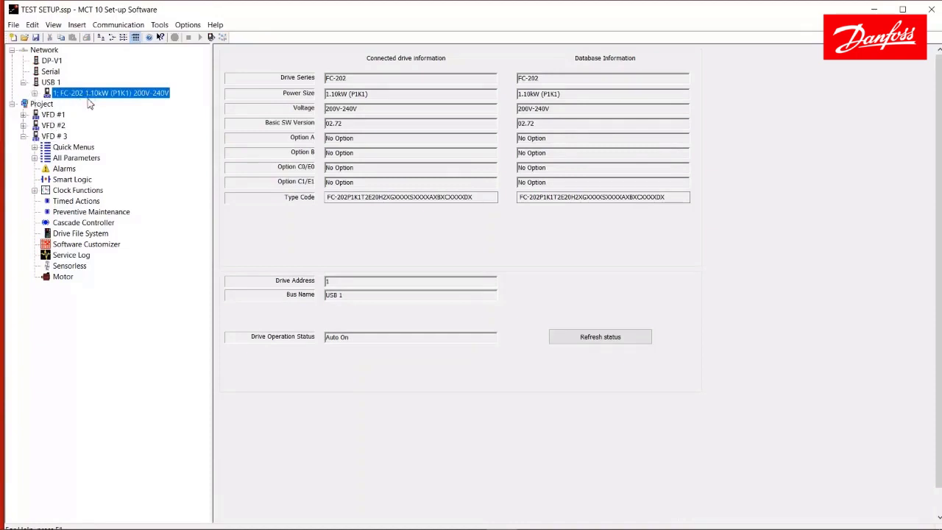
click(57, 138)
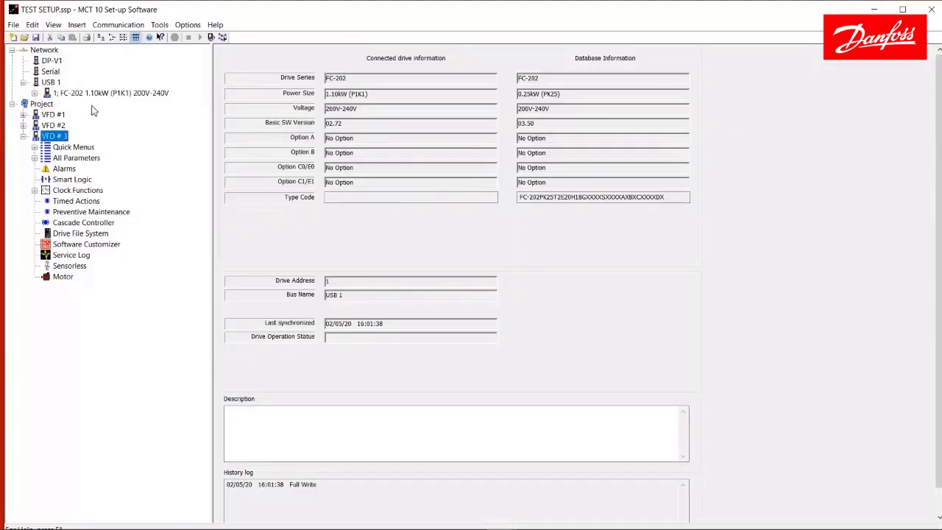